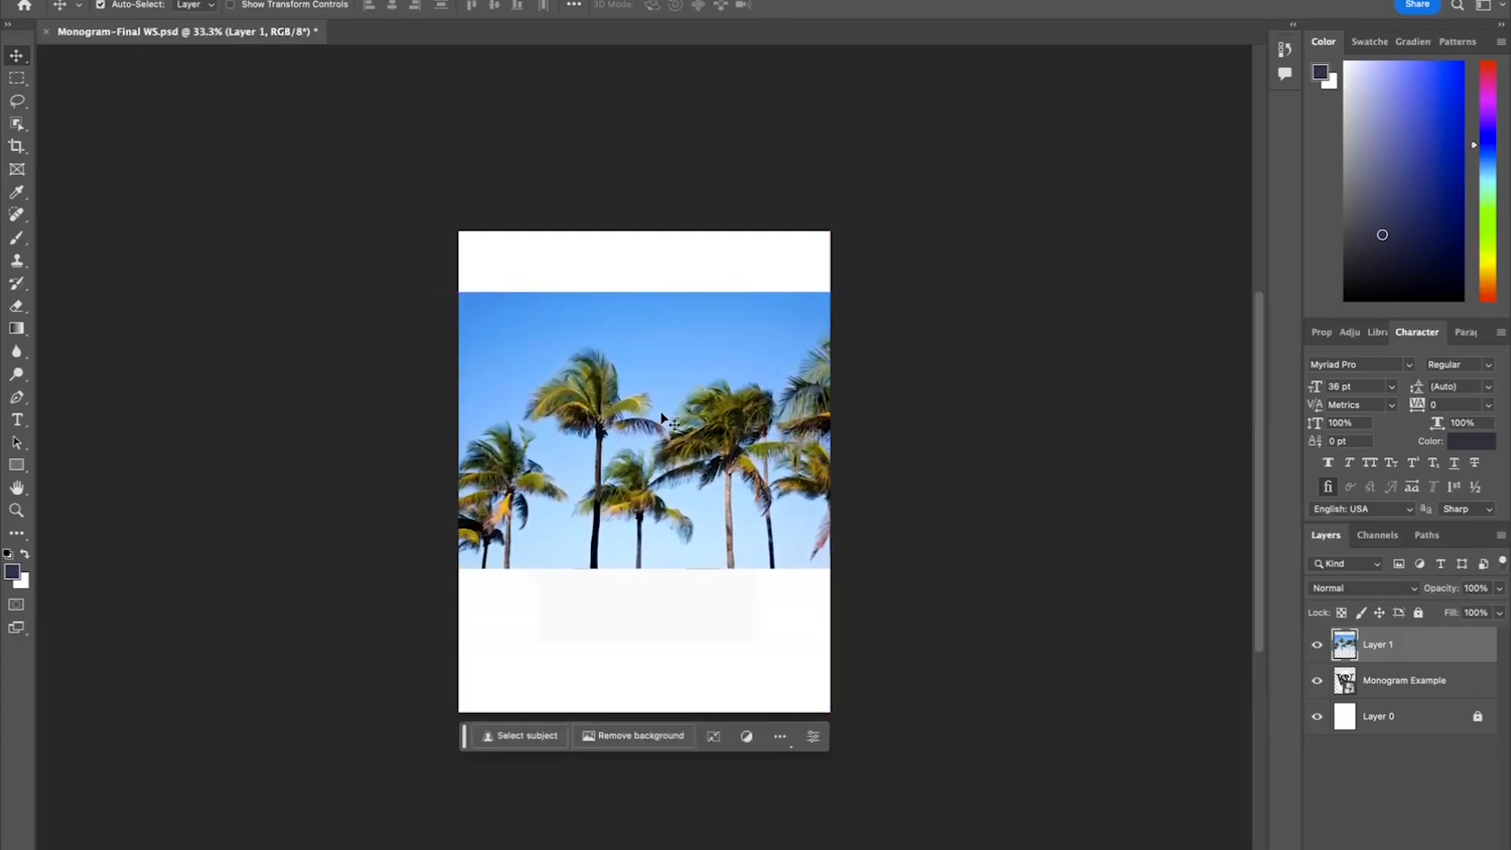
Step: Undock the Tools panel so it floats beside the canvas, and check which panels are enabled
mouse_move(662, 417)
mouse_down()
mouse_move(675, 584)
mouse_move(655, 414)
mouse_up()
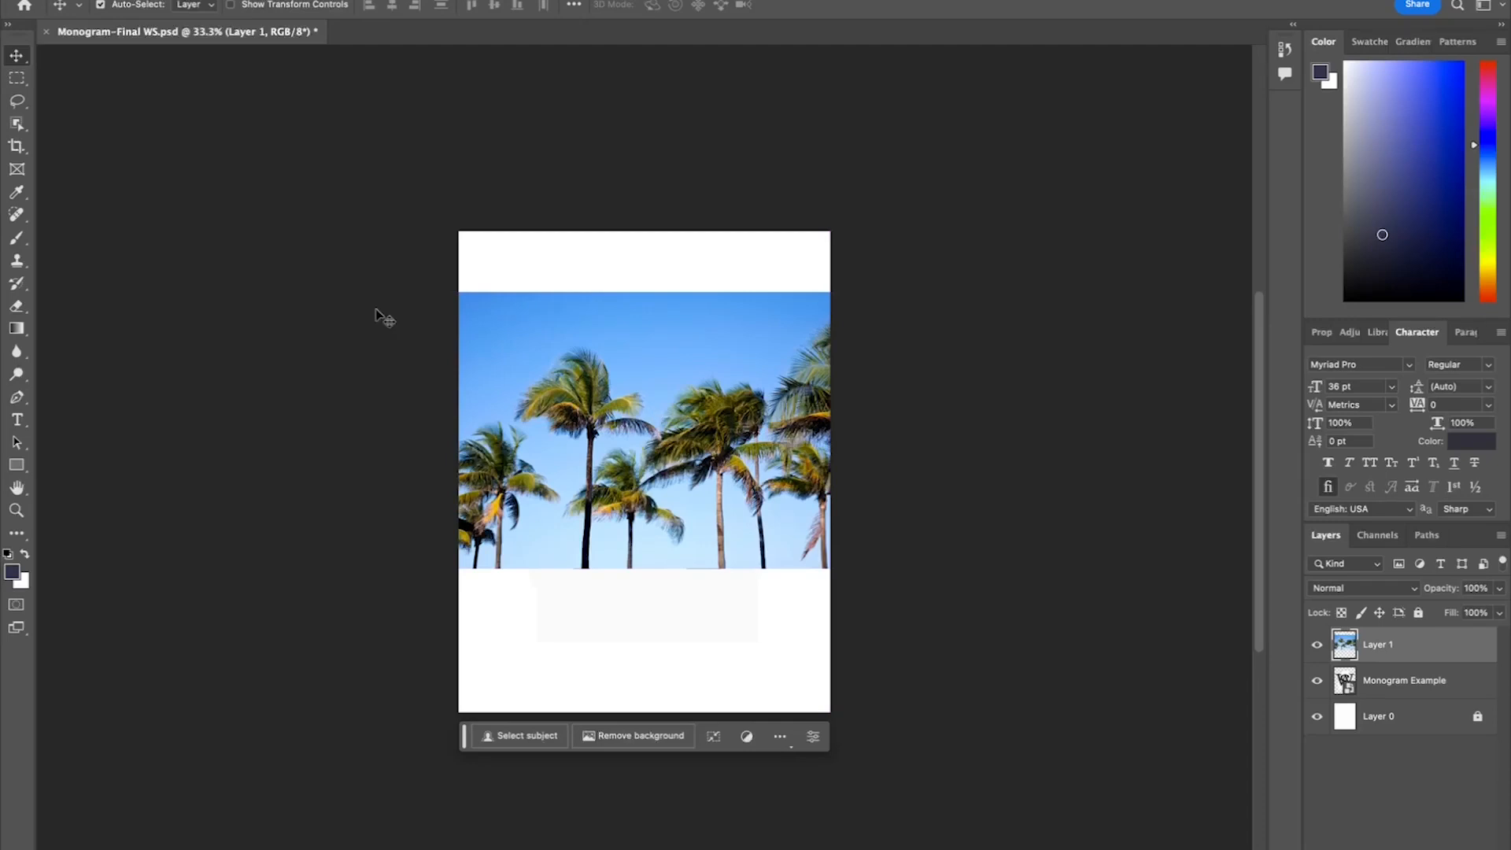
drag(32, 41, 422, 162)
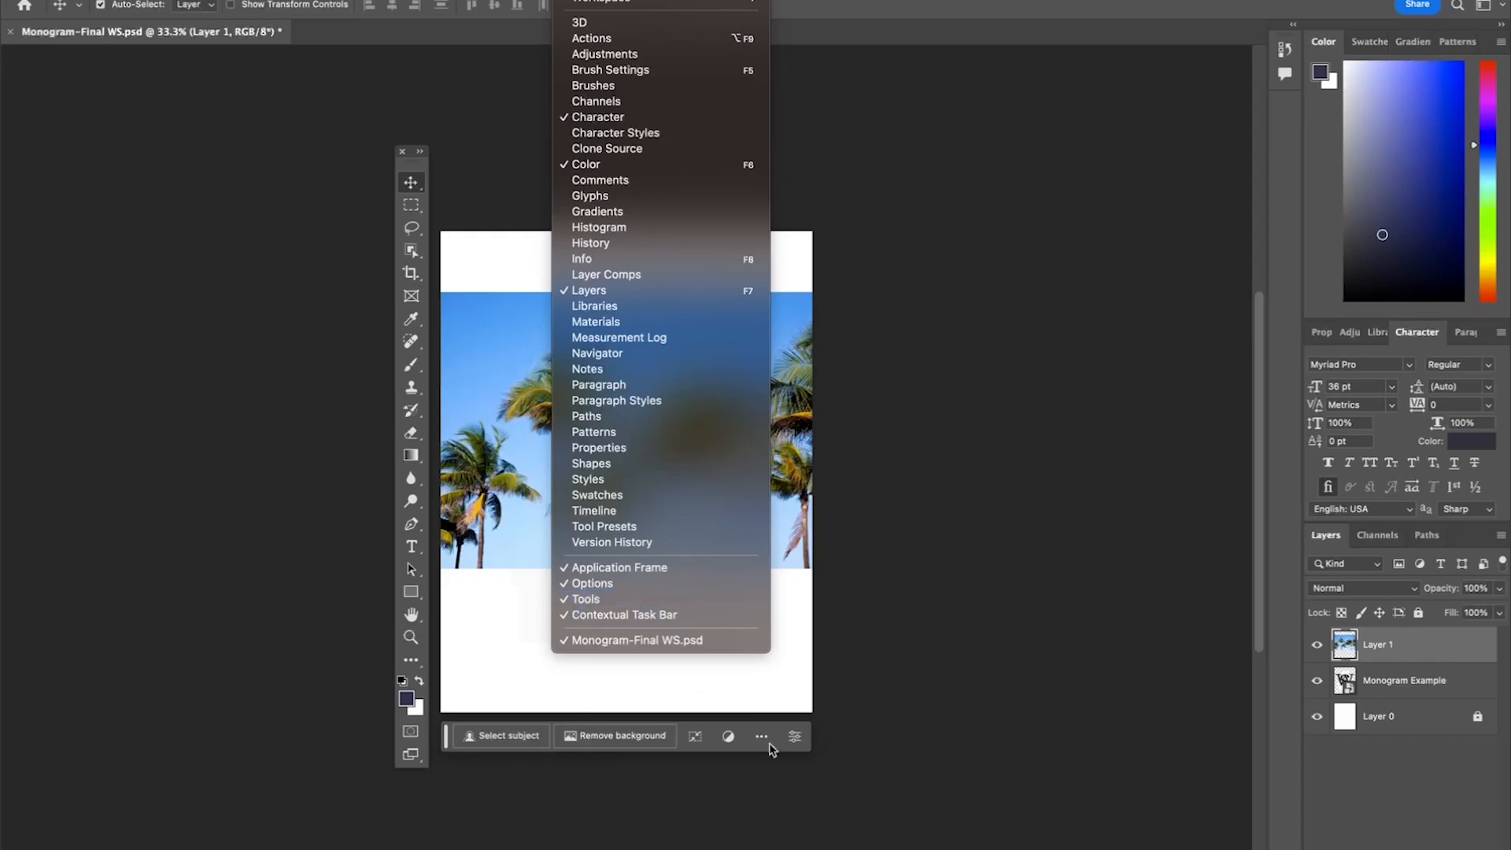
click(960, 695)
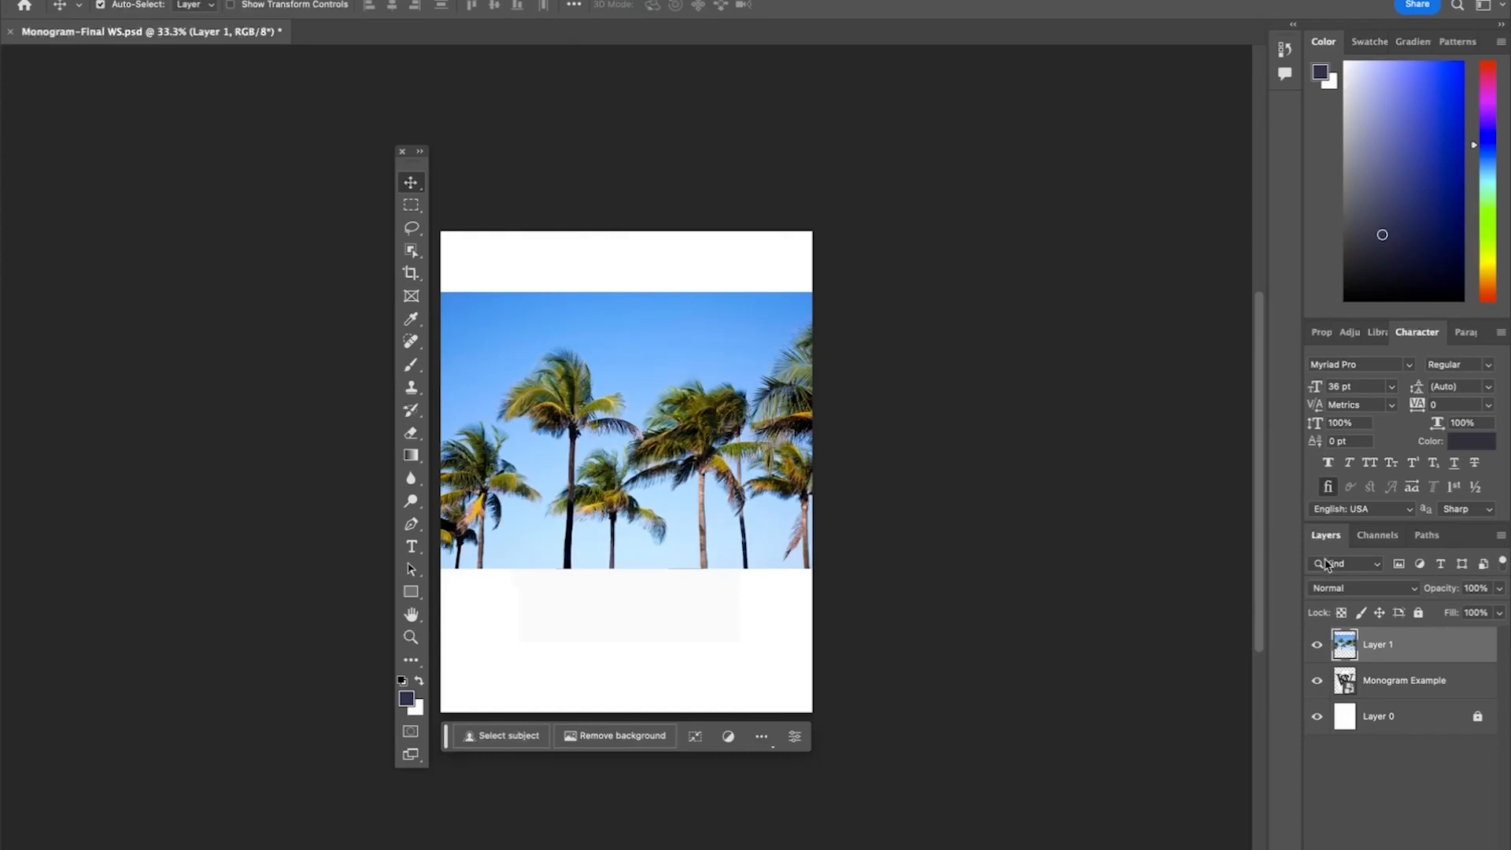
click(579, 2)
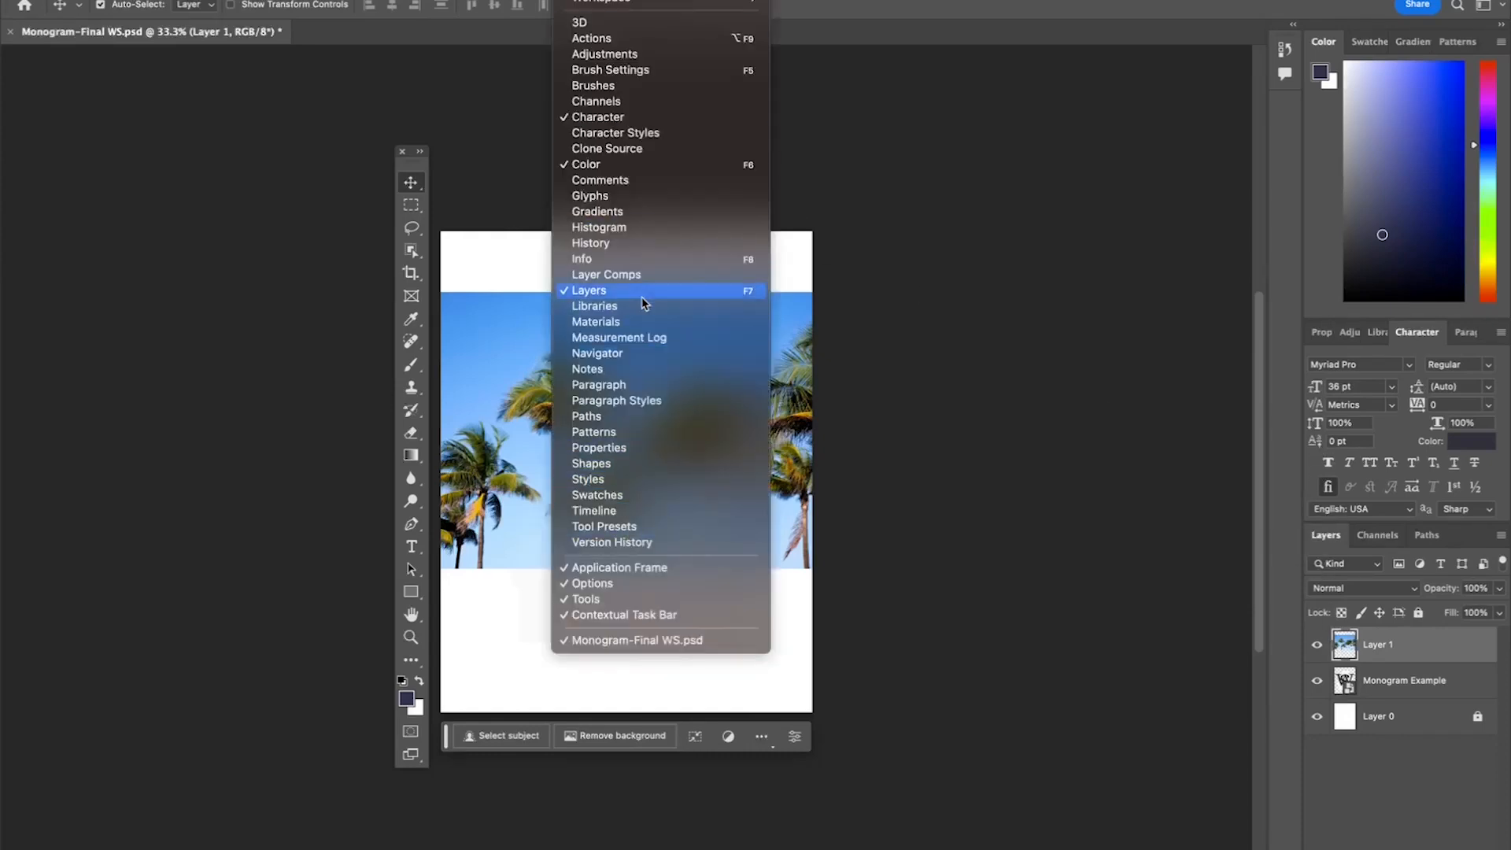
click(927, 316)
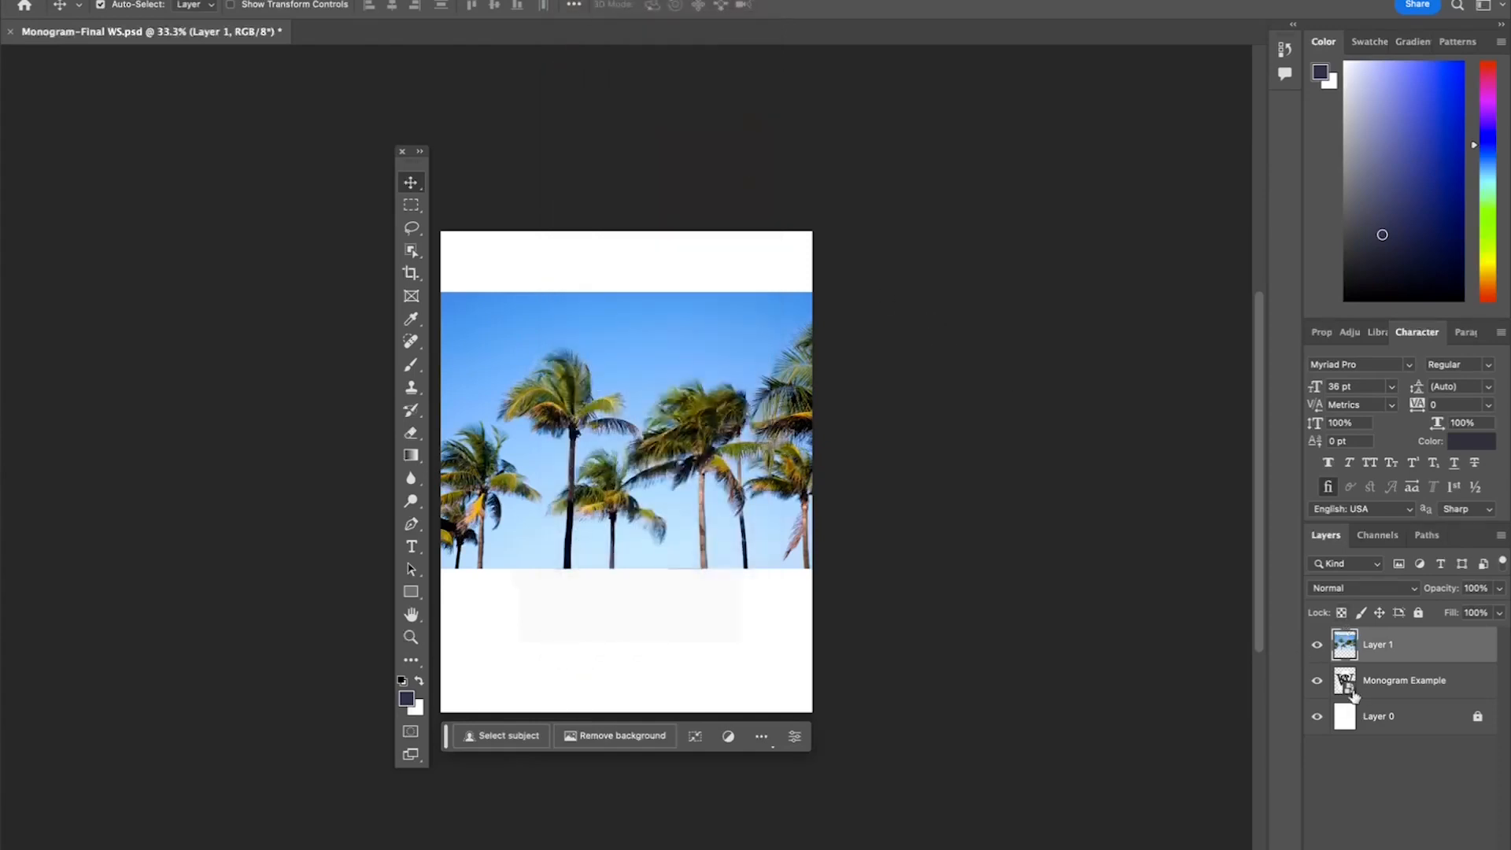
Step: Try the visibility toggles of Layer 1 and Monogram Example, and look at Layer 1's fill opacity control
click(1320, 682)
click(1317, 647)
click(1317, 647)
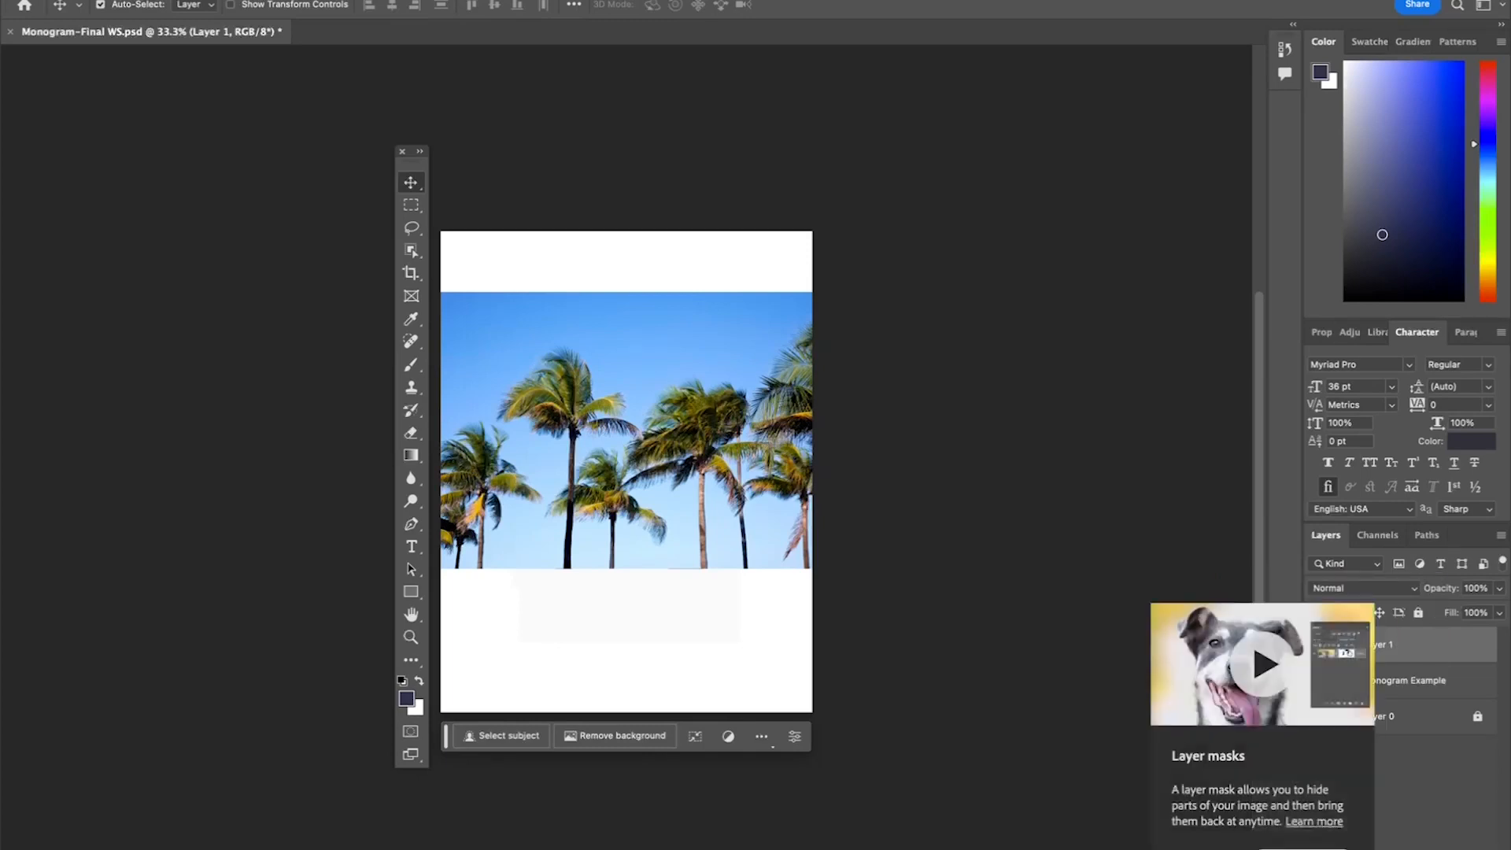
click(1443, 788)
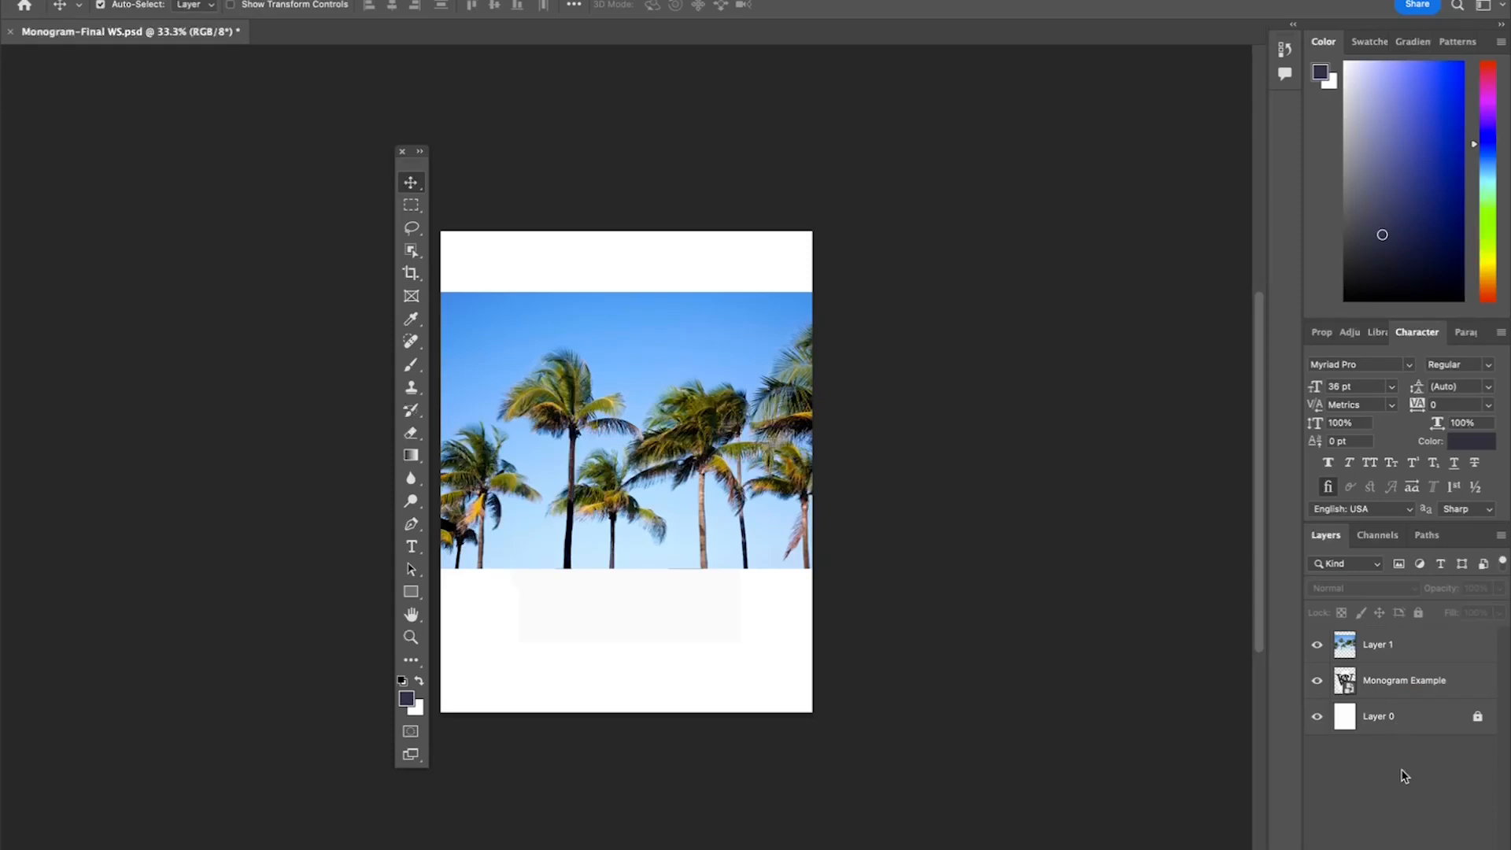
click(1413, 645)
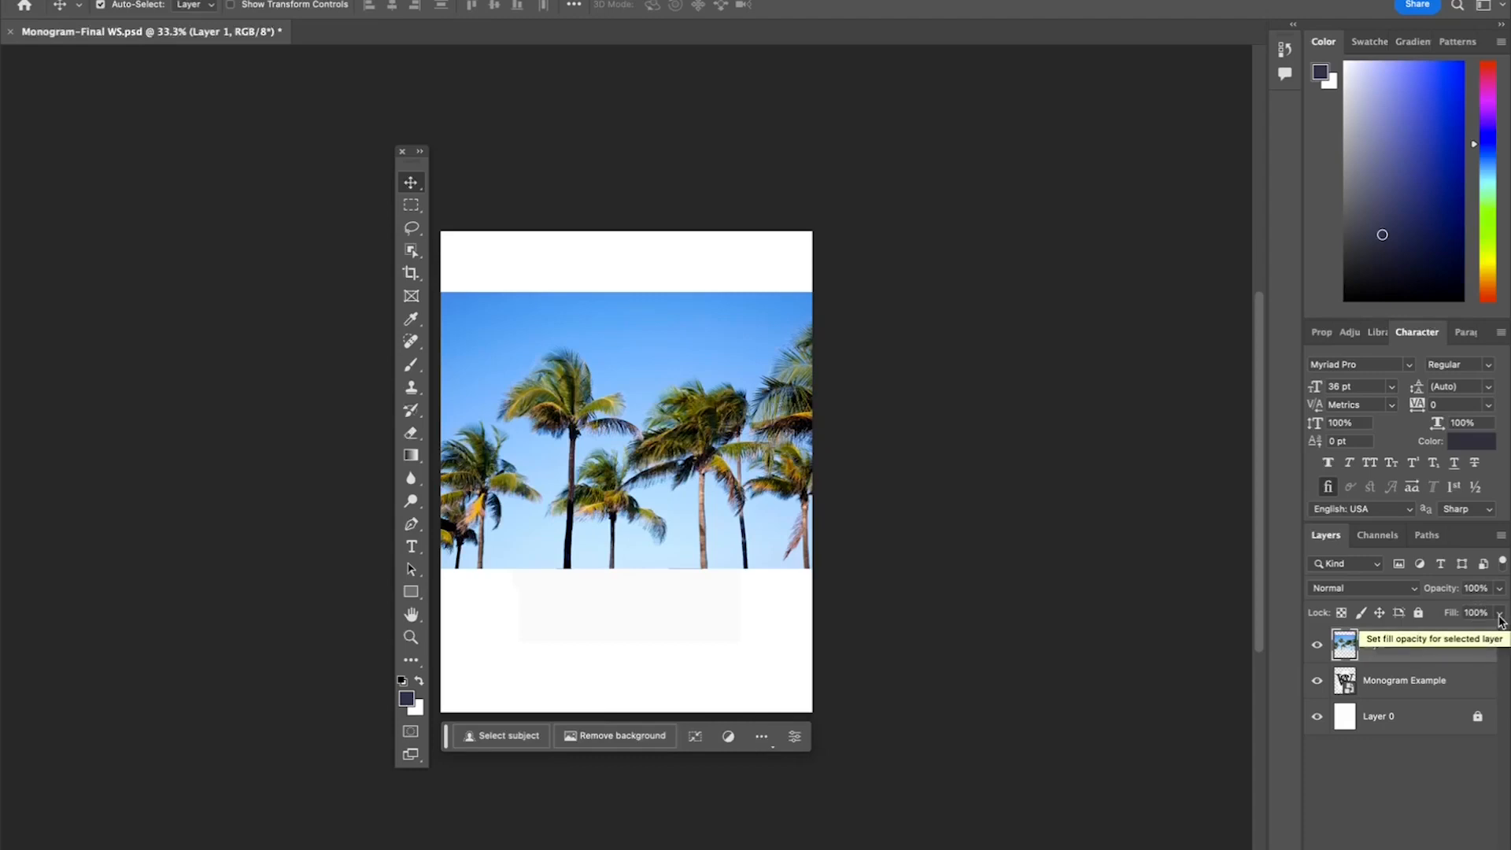
mouse_move(1501, 621)
mouse_down()
mouse_move(1452, 641)
mouse_move(1506, 637)
mouse_up()
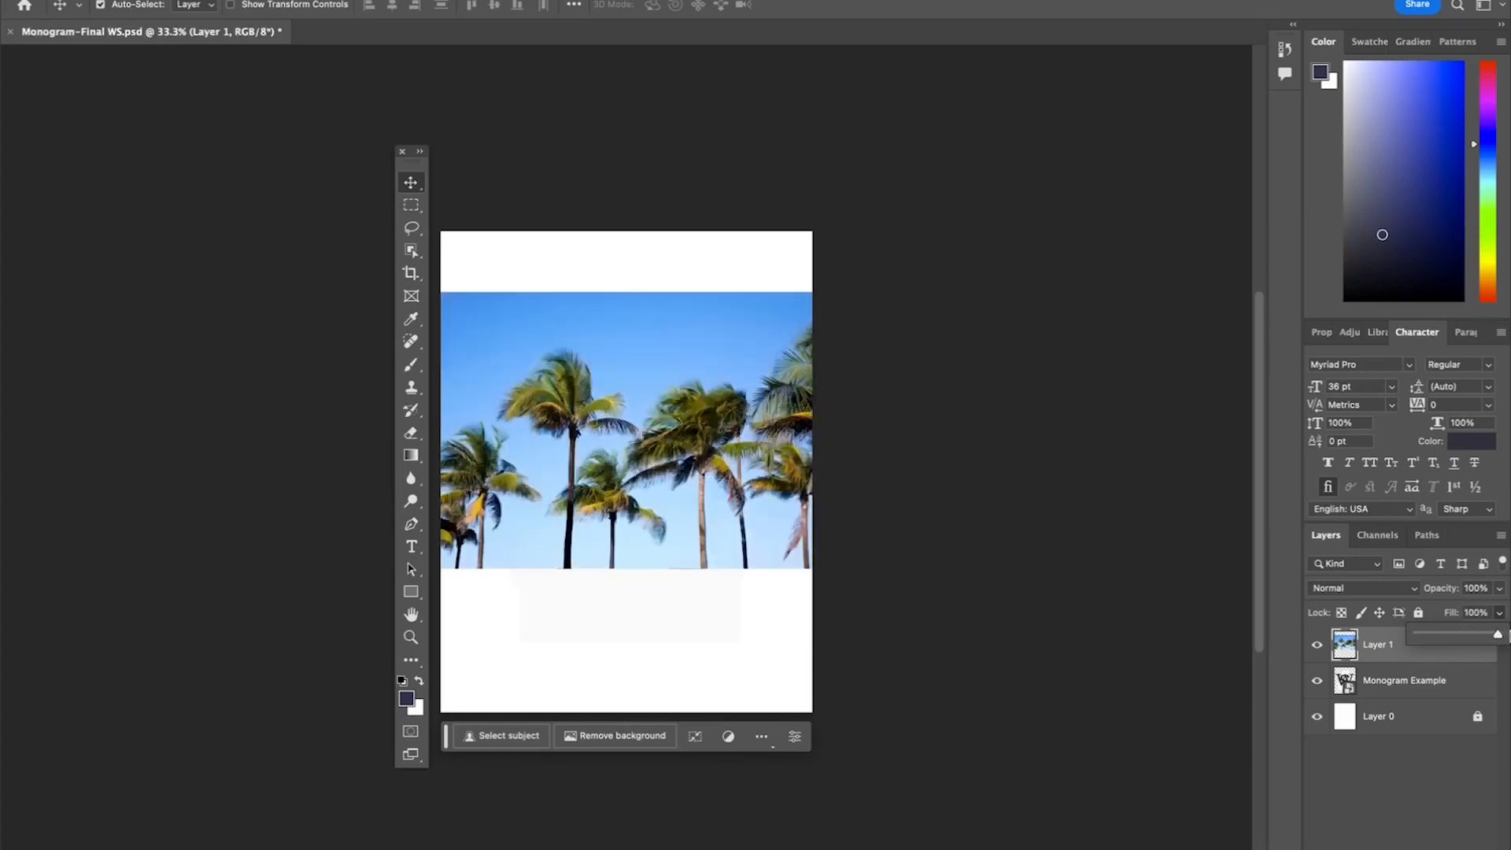
click(1447, 773)
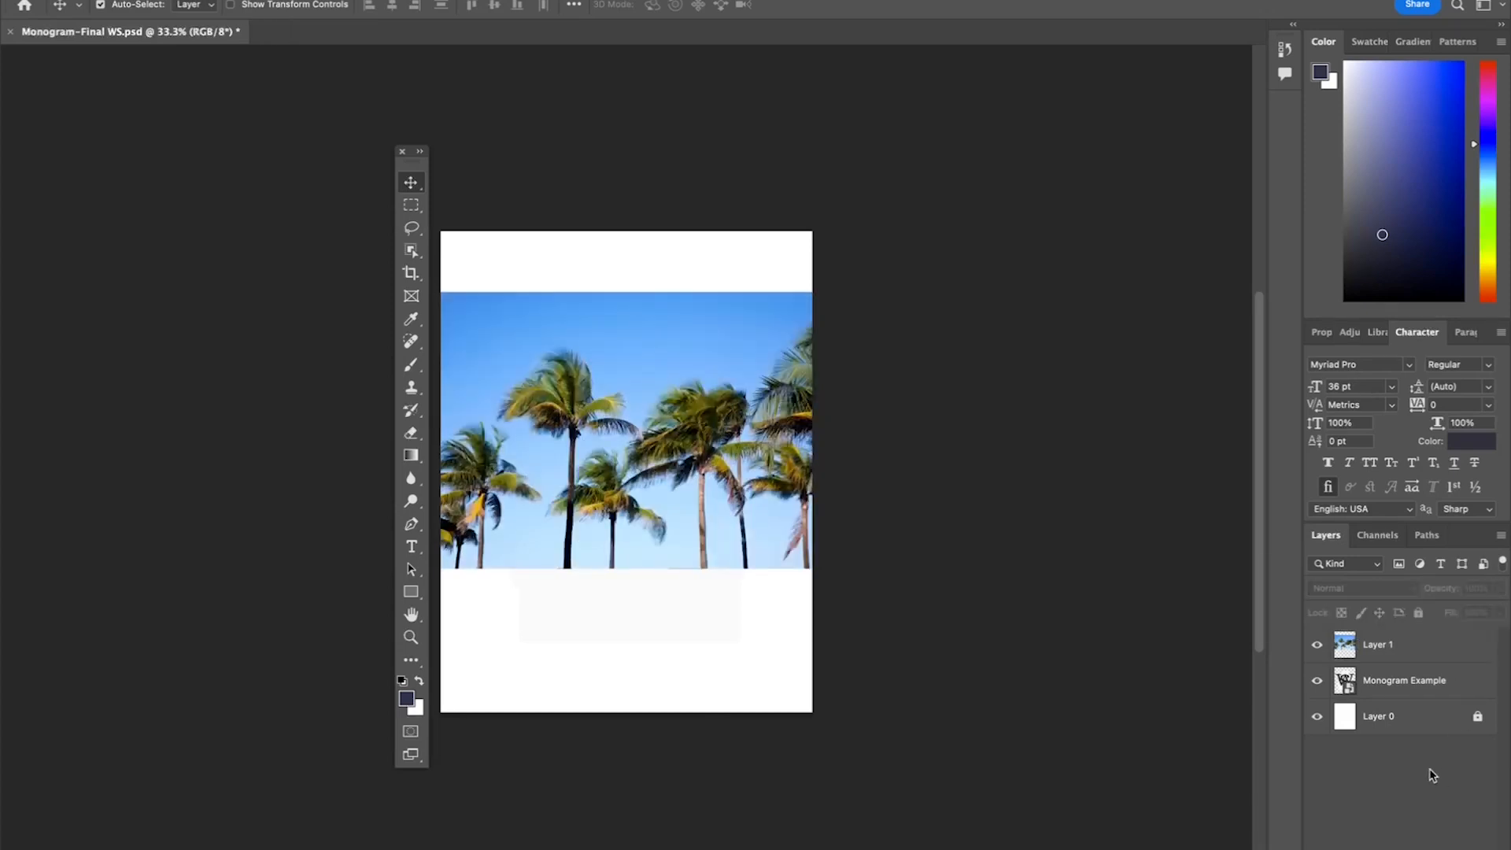
Step: Lower the fill of Layer 1 to 63% so the monogram shows through the palm tree photo
click(1417, 650)
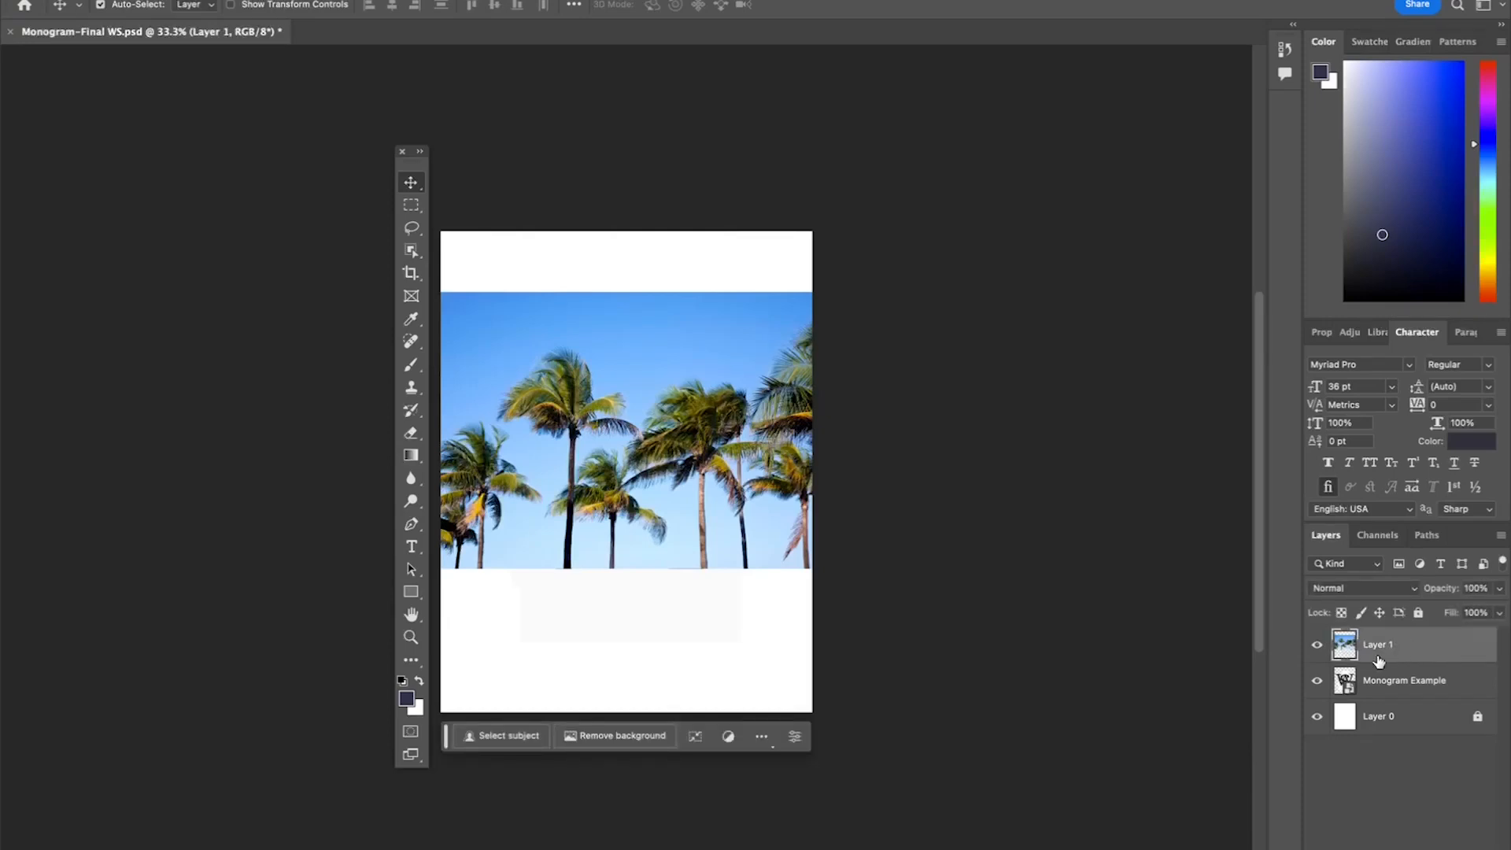
click(1499, 614)
drag(1498, 634, 1470, 638)
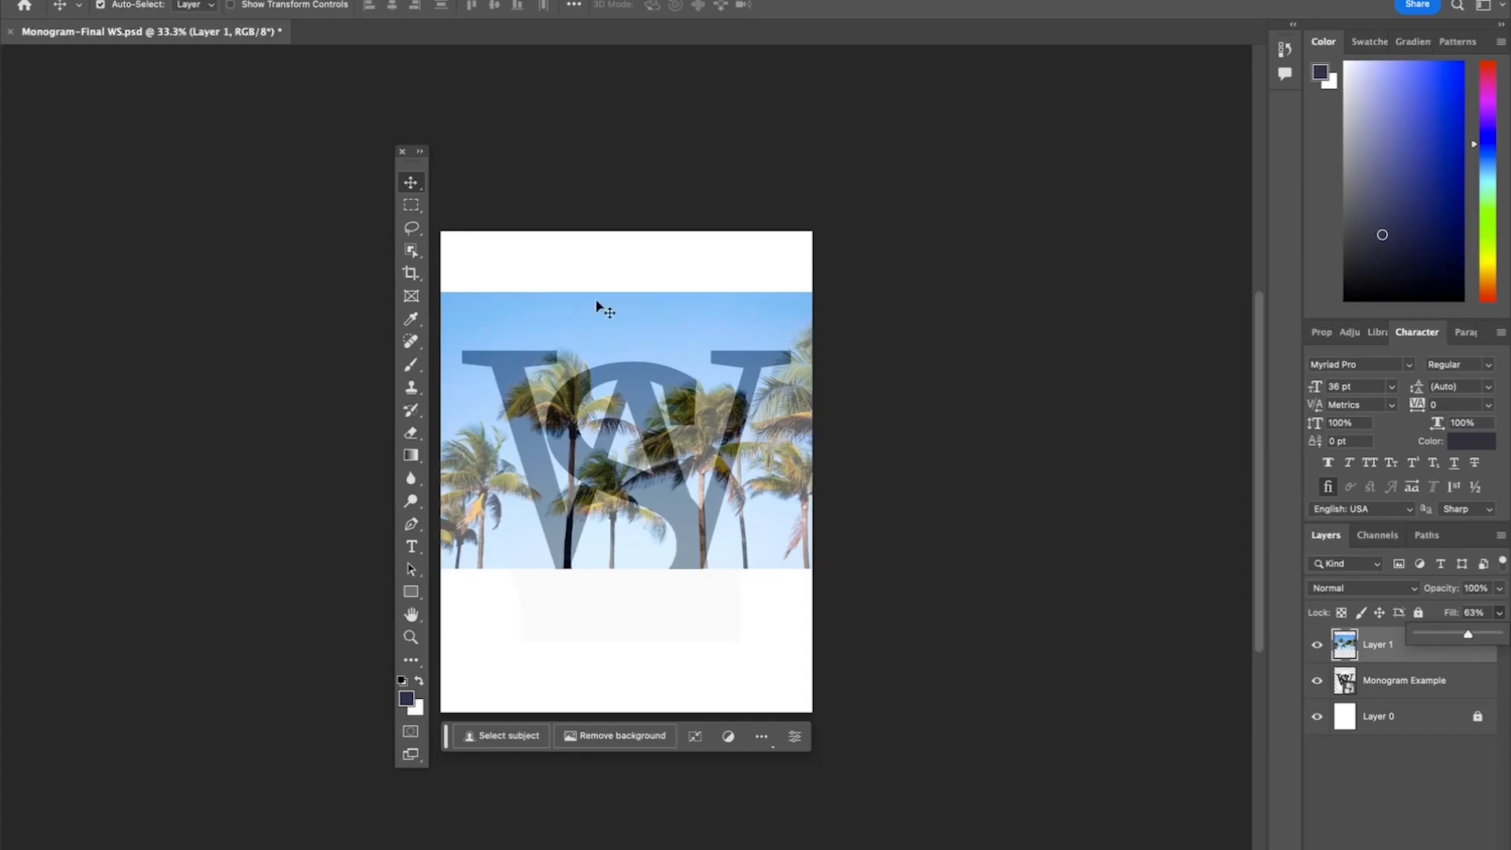
Step: Reposition the palm tree photo over the monogram and scale it down proportionally to about 90%
click(410, 180)
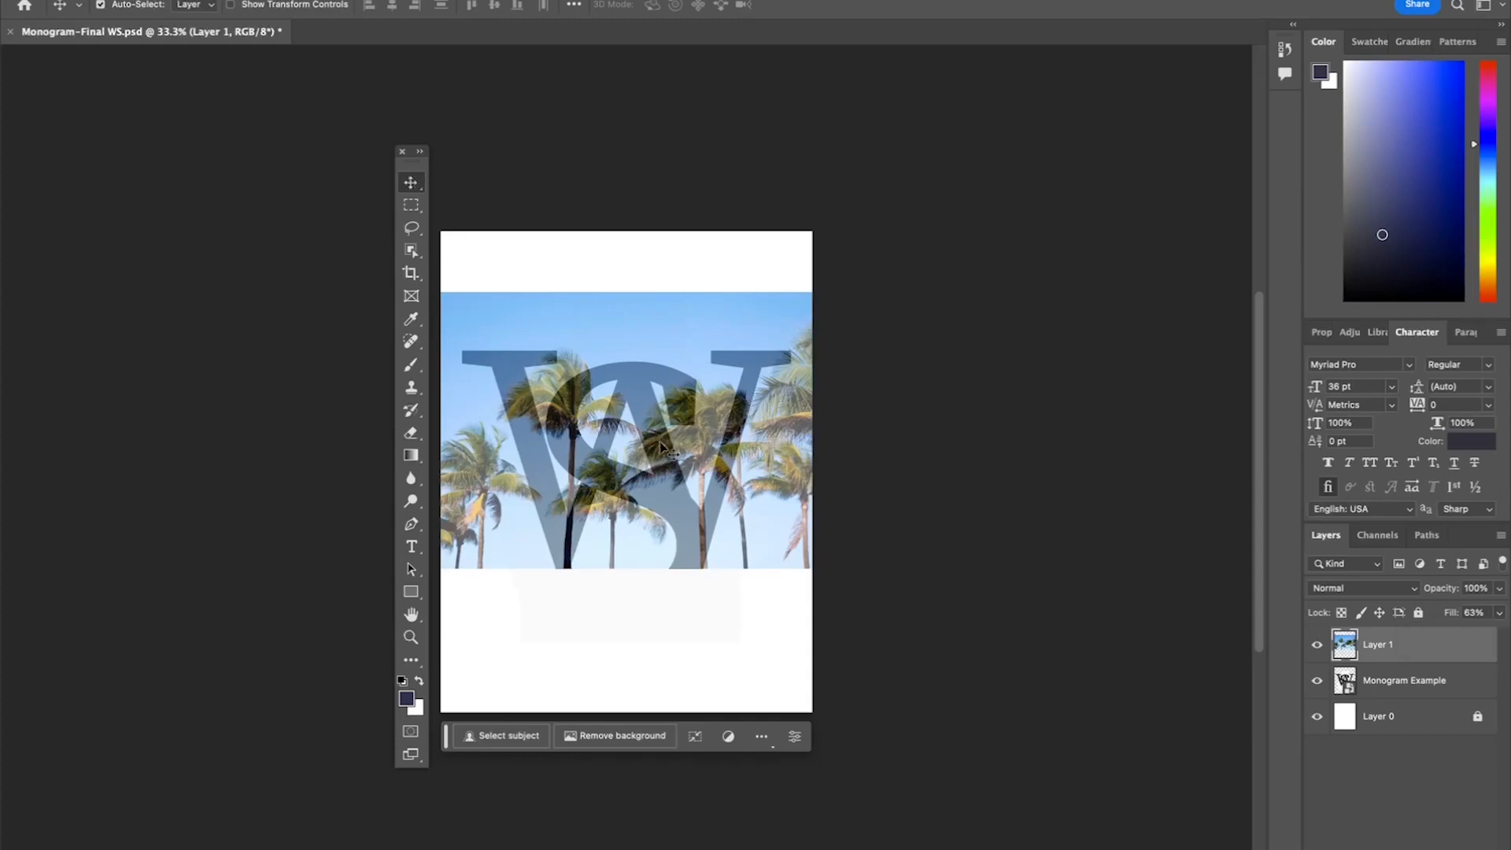
mouse_move(664, 447)
mouse_down()
mouse_move(685, 475)
mouse_move(687, 455)
mouse_up()
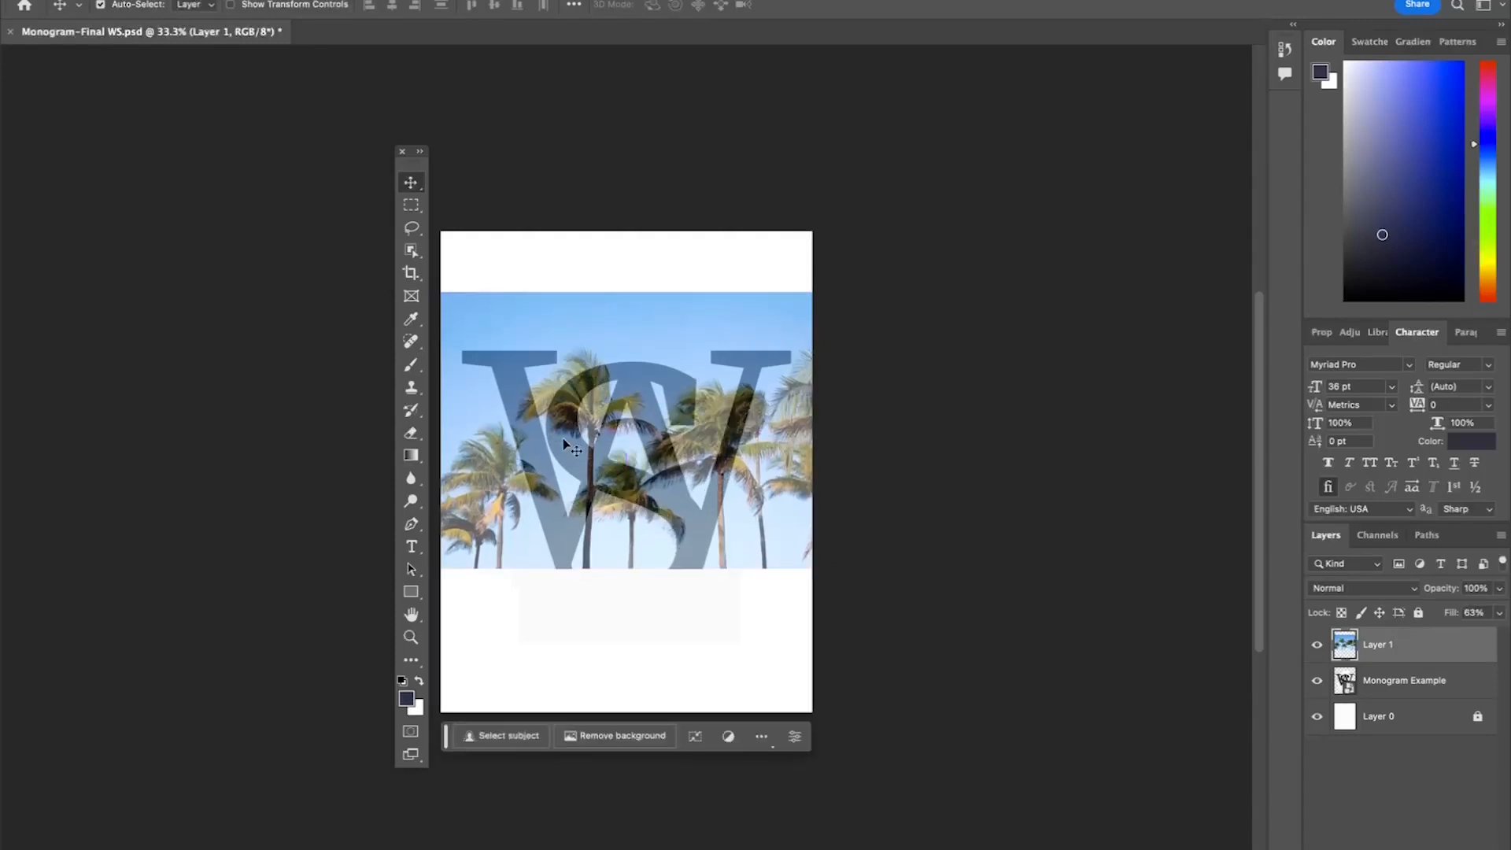
drag(510, 492, 501, 495)
key(ctrl+t)
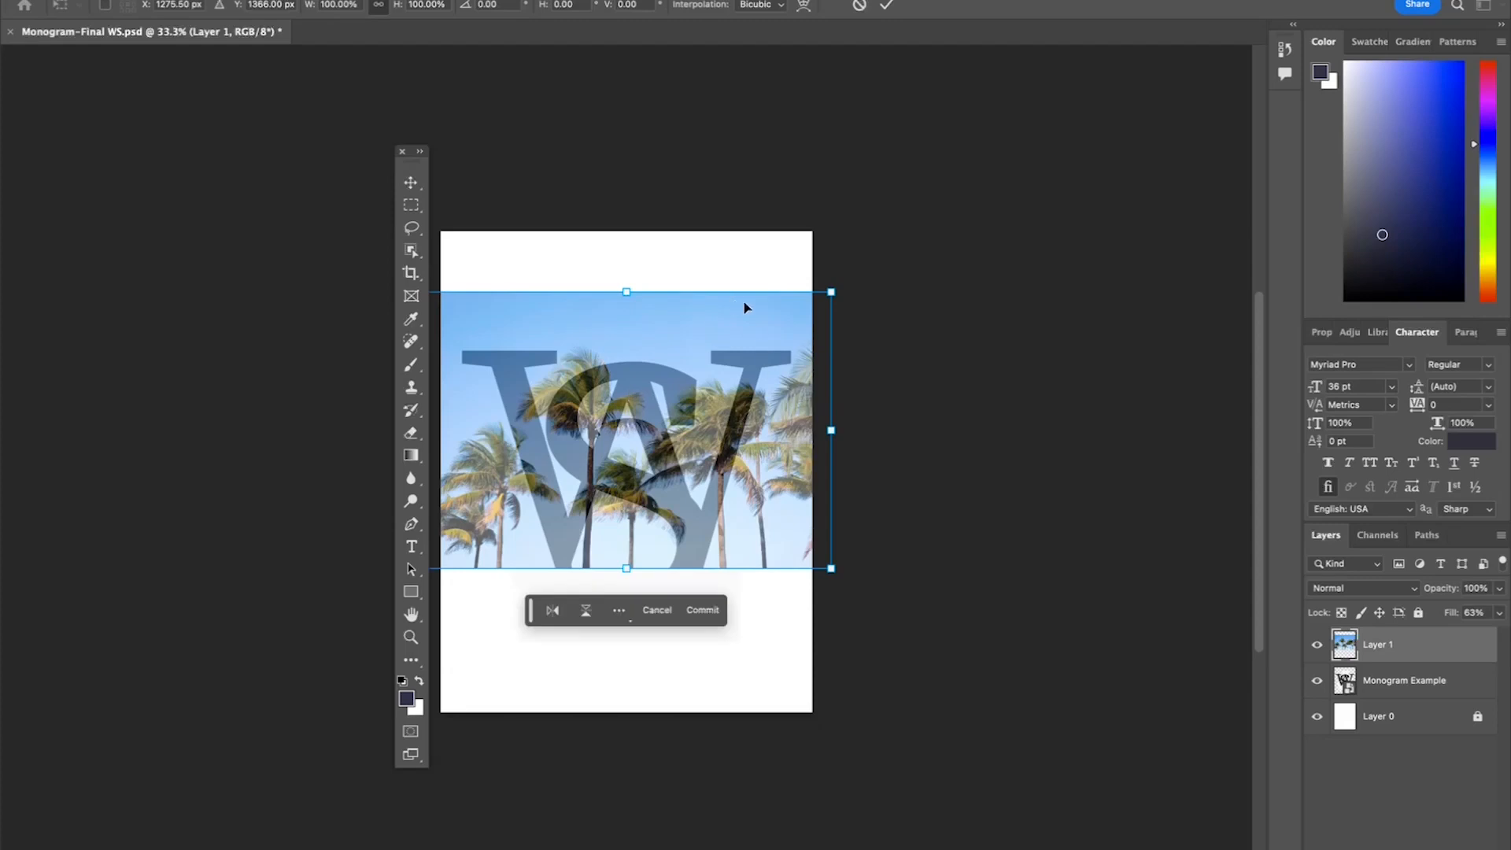
drag(831, 292, 797, 327)
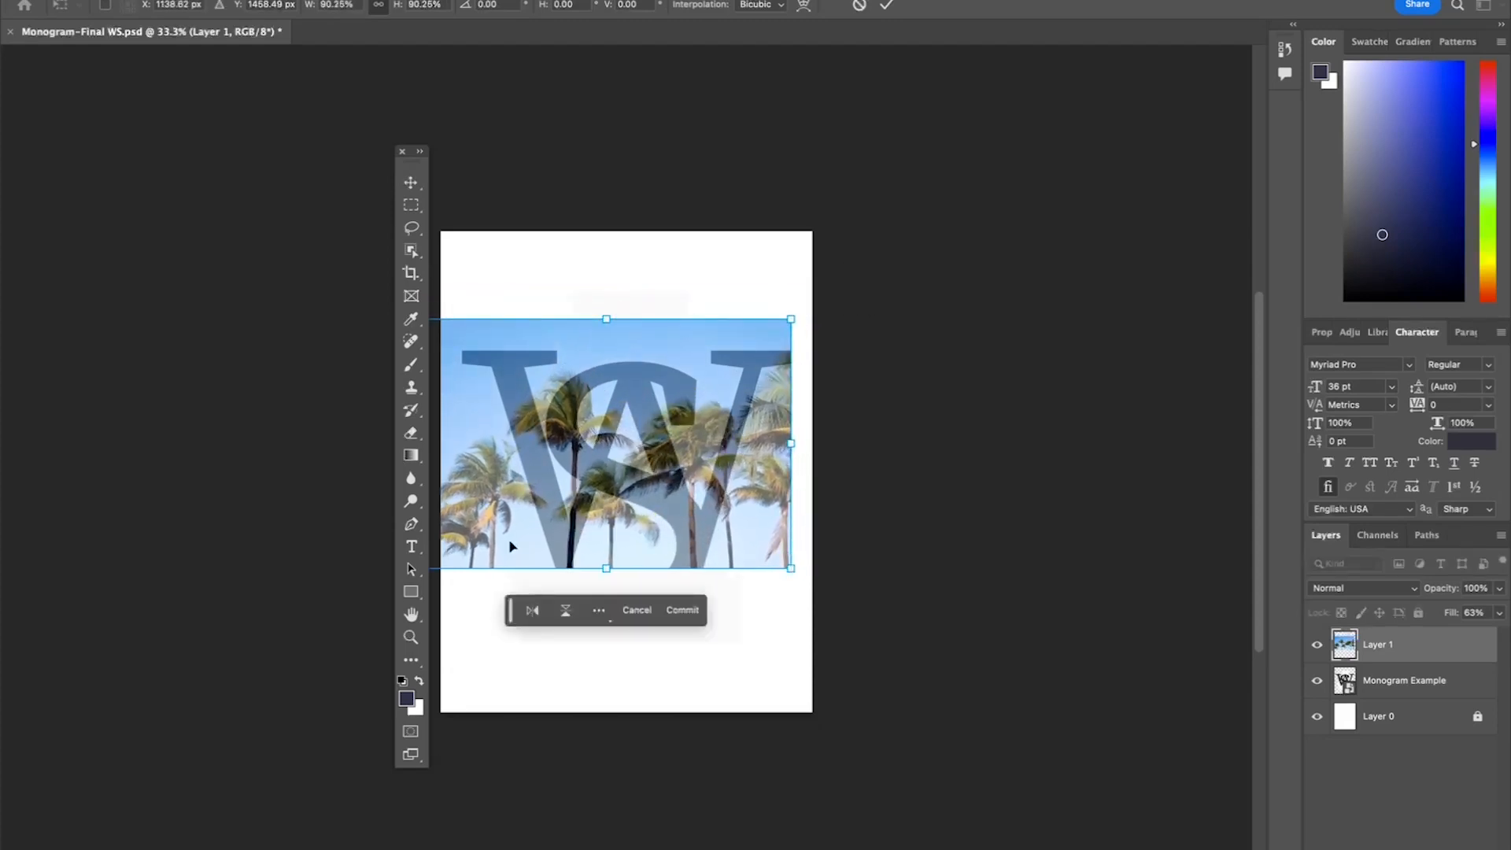
Step: Scale the photo to about 80.5% so its edges match the monogram's width and height, and apply the transform
drag(419, 161, 283, 173)
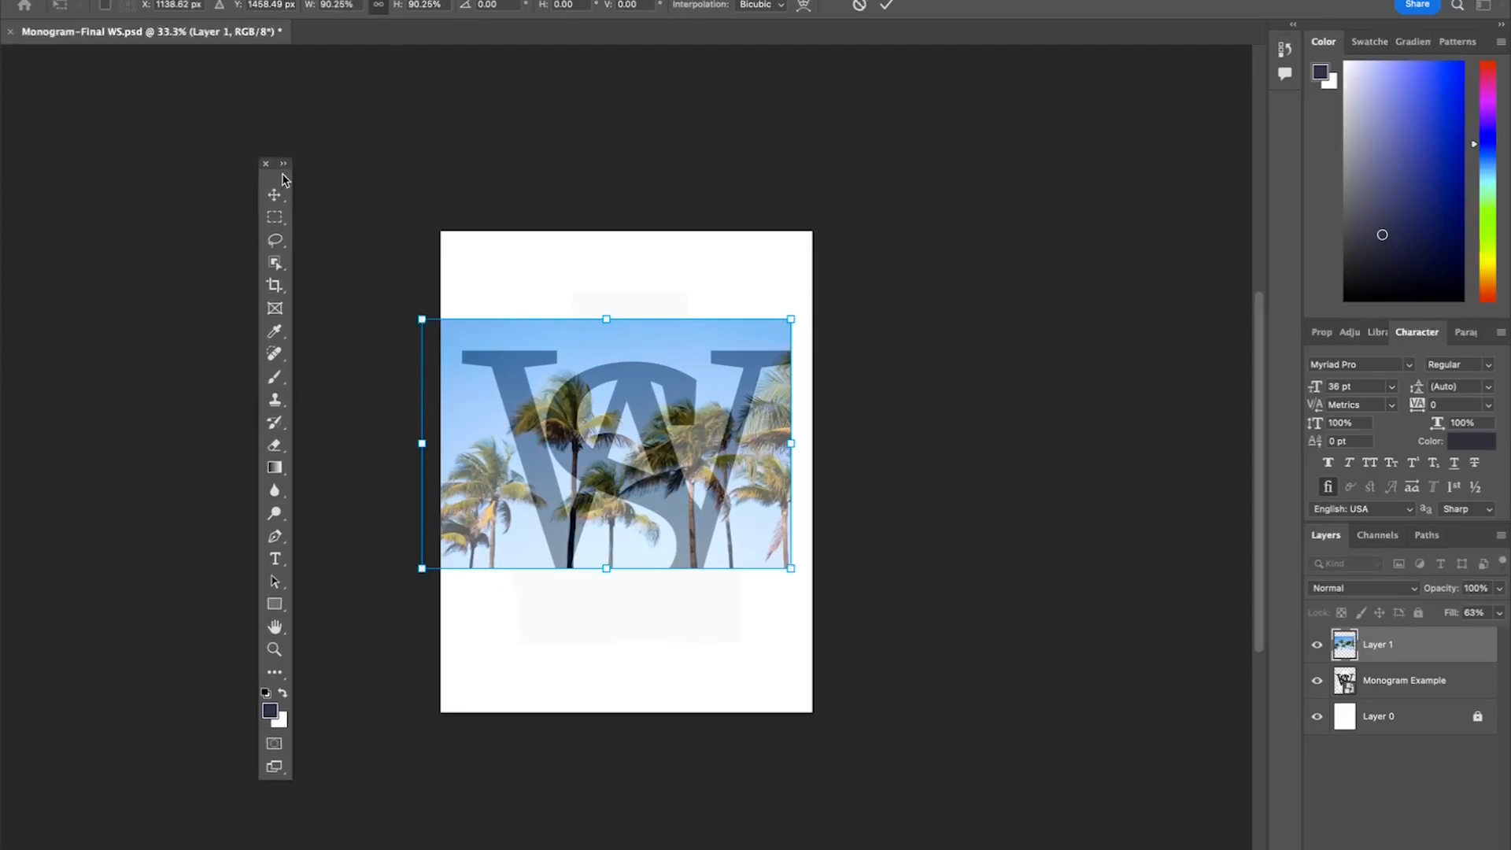
scroll(749, 369, left, 3)
scroll(750, 368, left, 2)
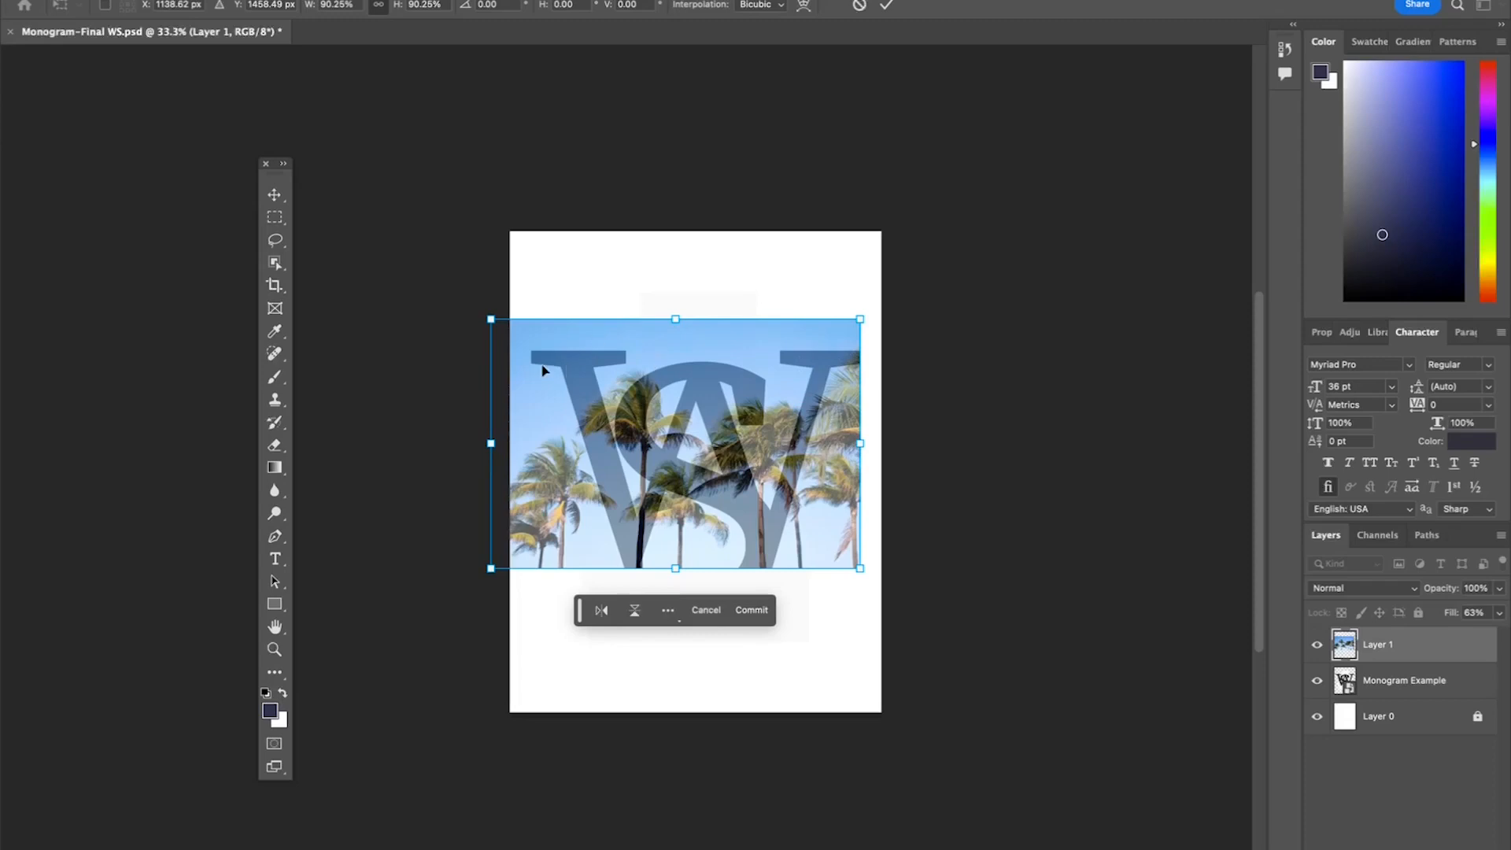
drag(491, 318, 544, 323)
right_click(642, 457)
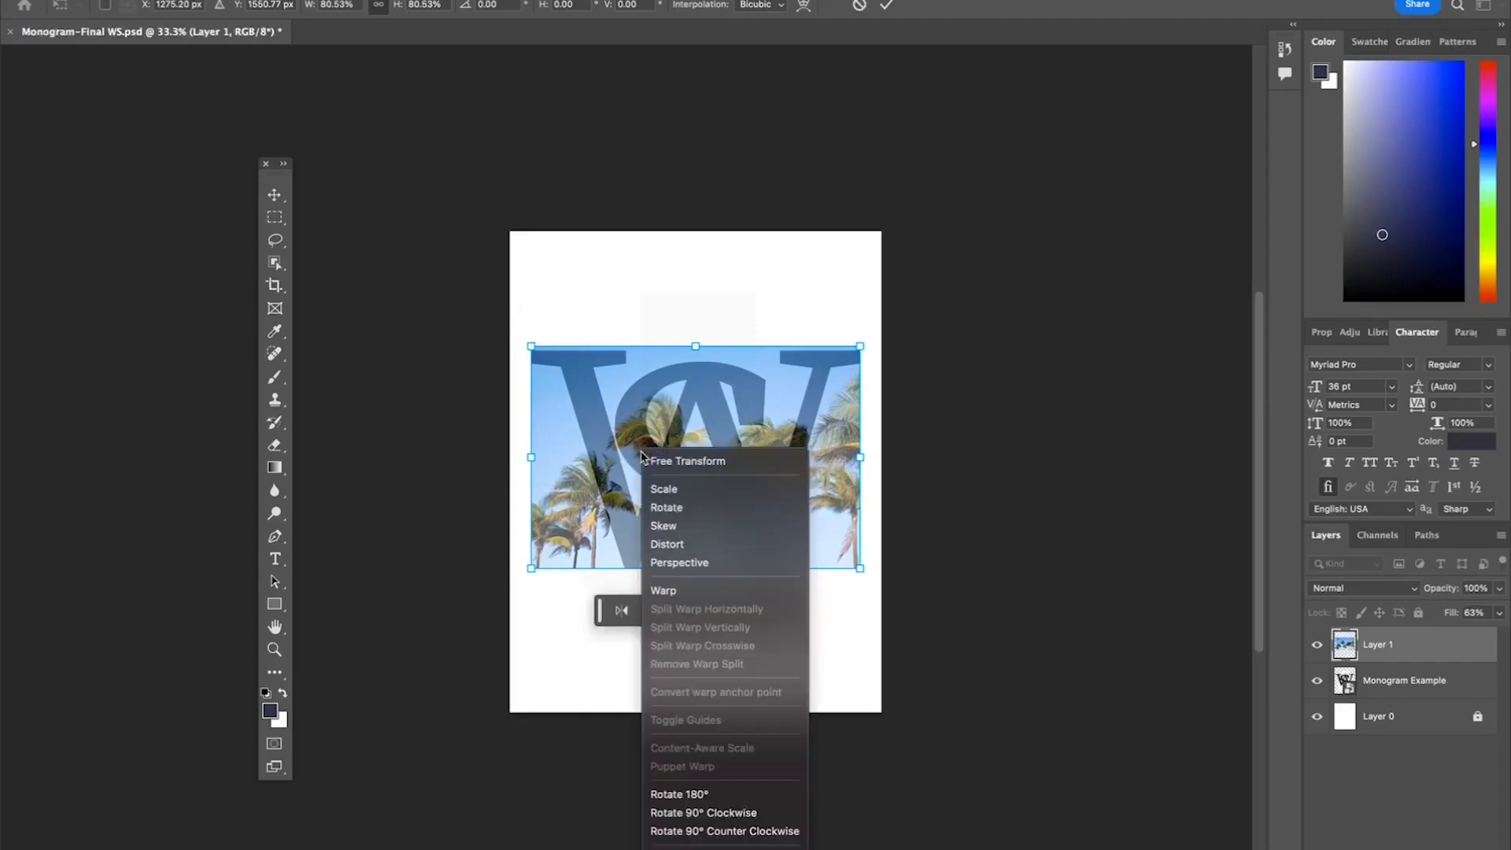
click(643, 435)
mouse_move(642, 434)
mouse_down()
mouse_move(646, 409)
mouse_move(650, 434)
mouse_up()
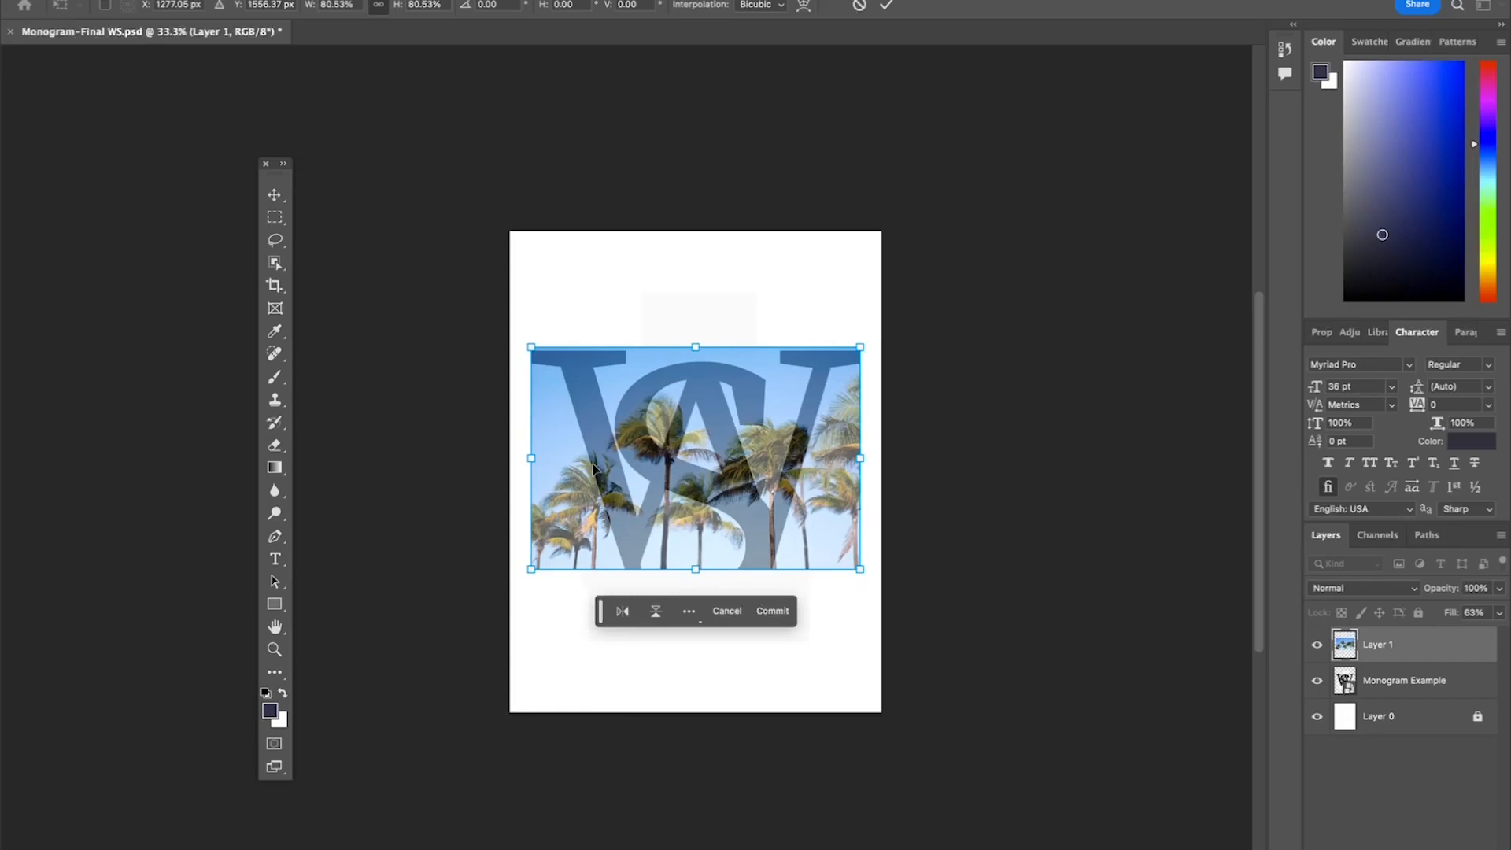
key(Return)
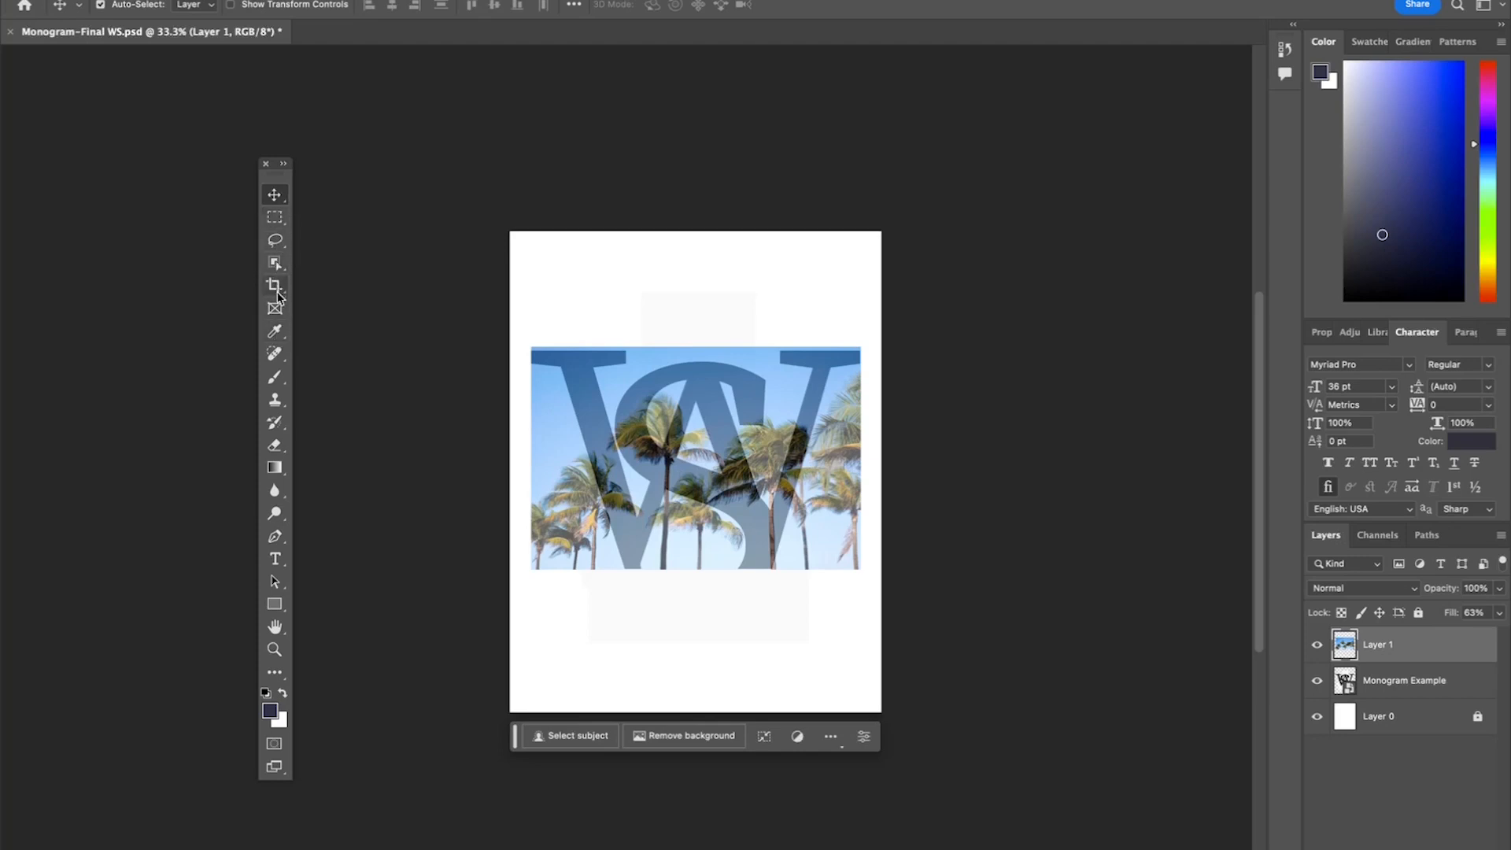
Step: Hide Layer 1 and select the black WS lettering on the Monogram Example layer with the Magic Wand tool
click(277, 265)
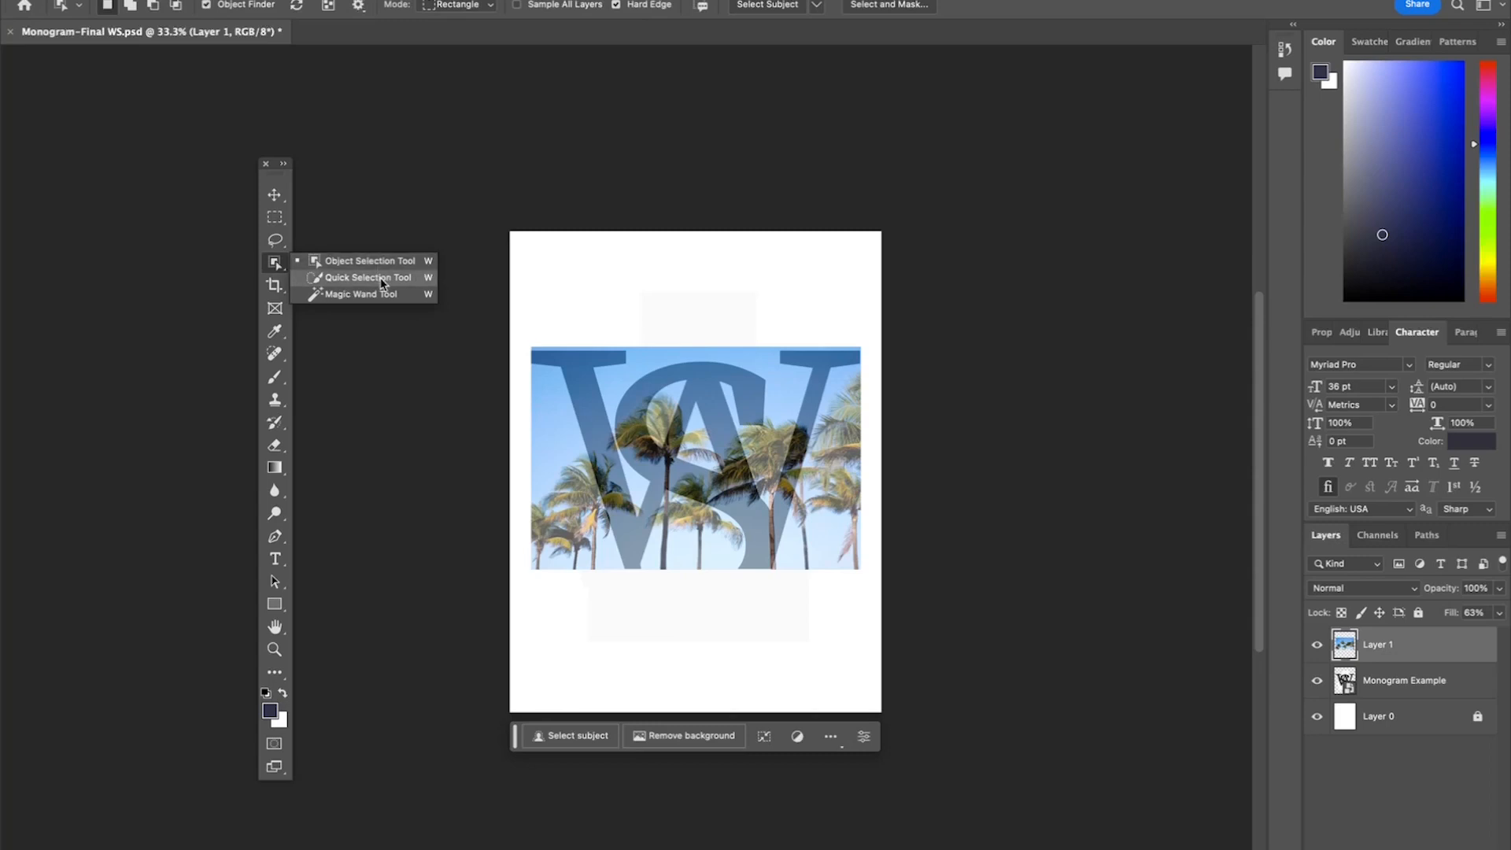
click(361, 294)
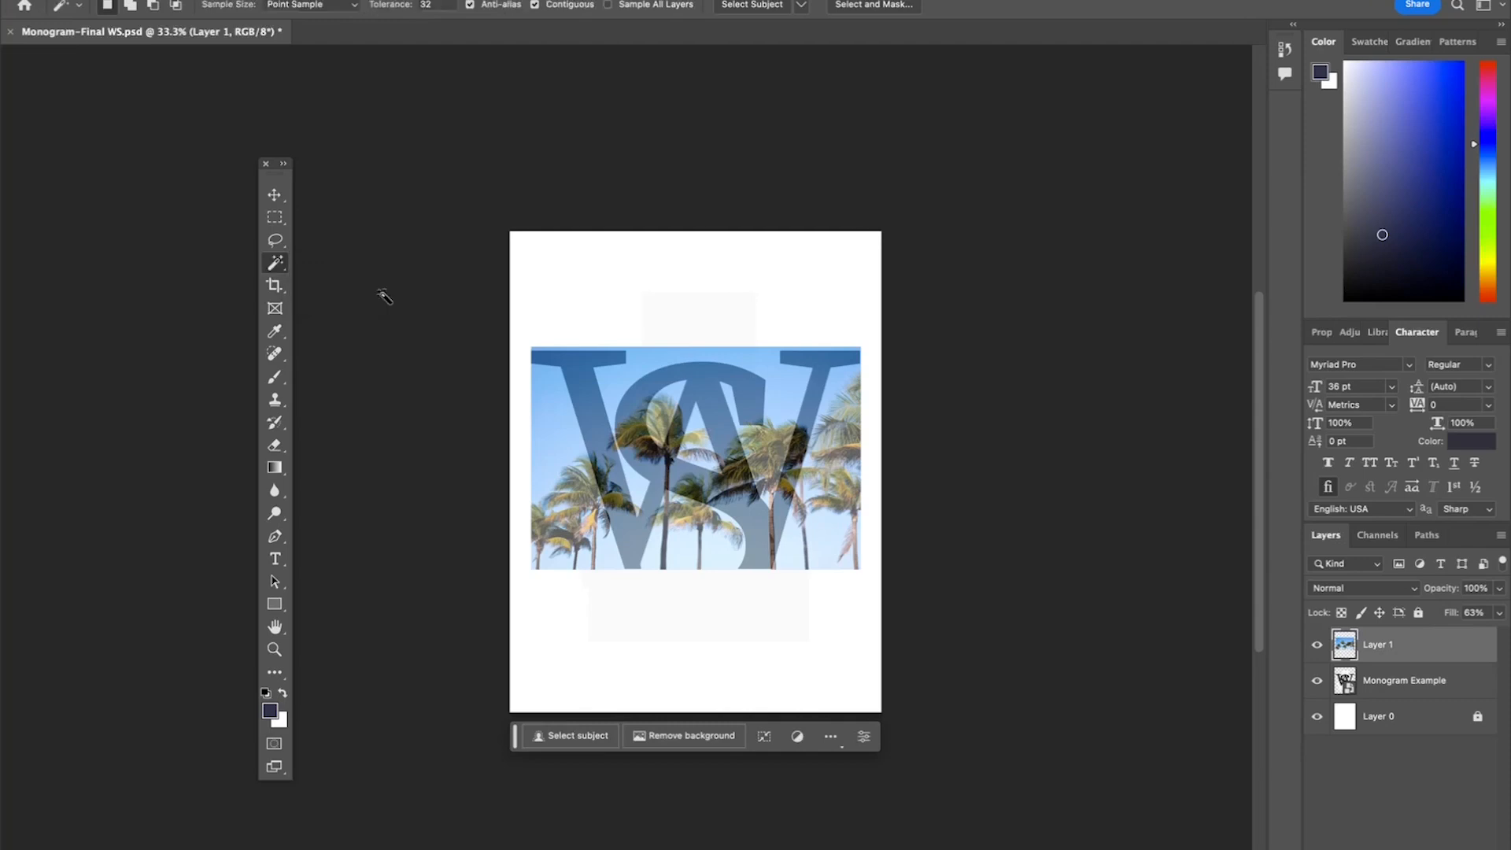
click(1317, 650)
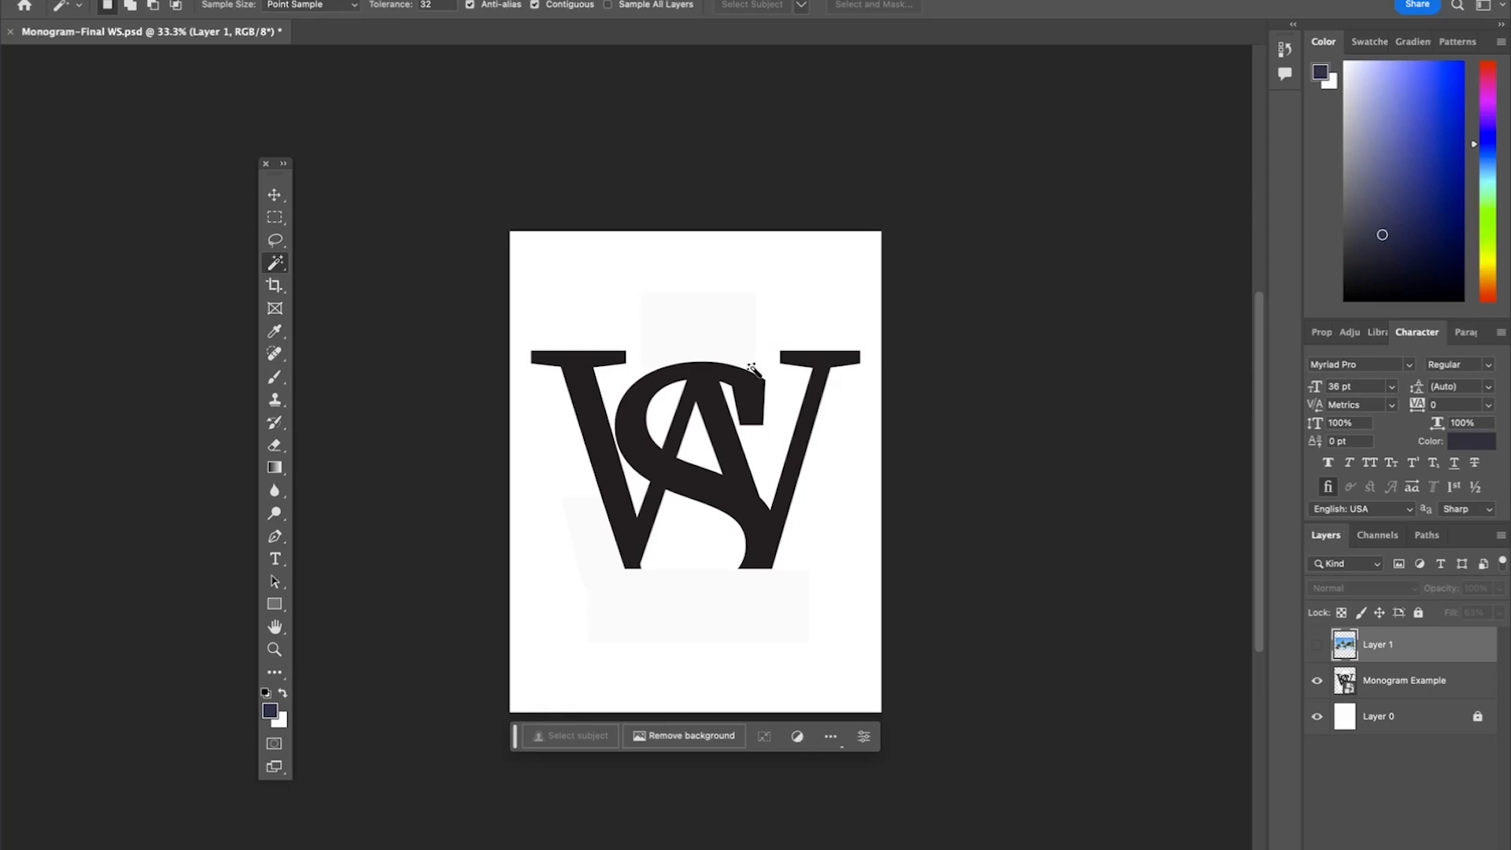
click(652, 459)
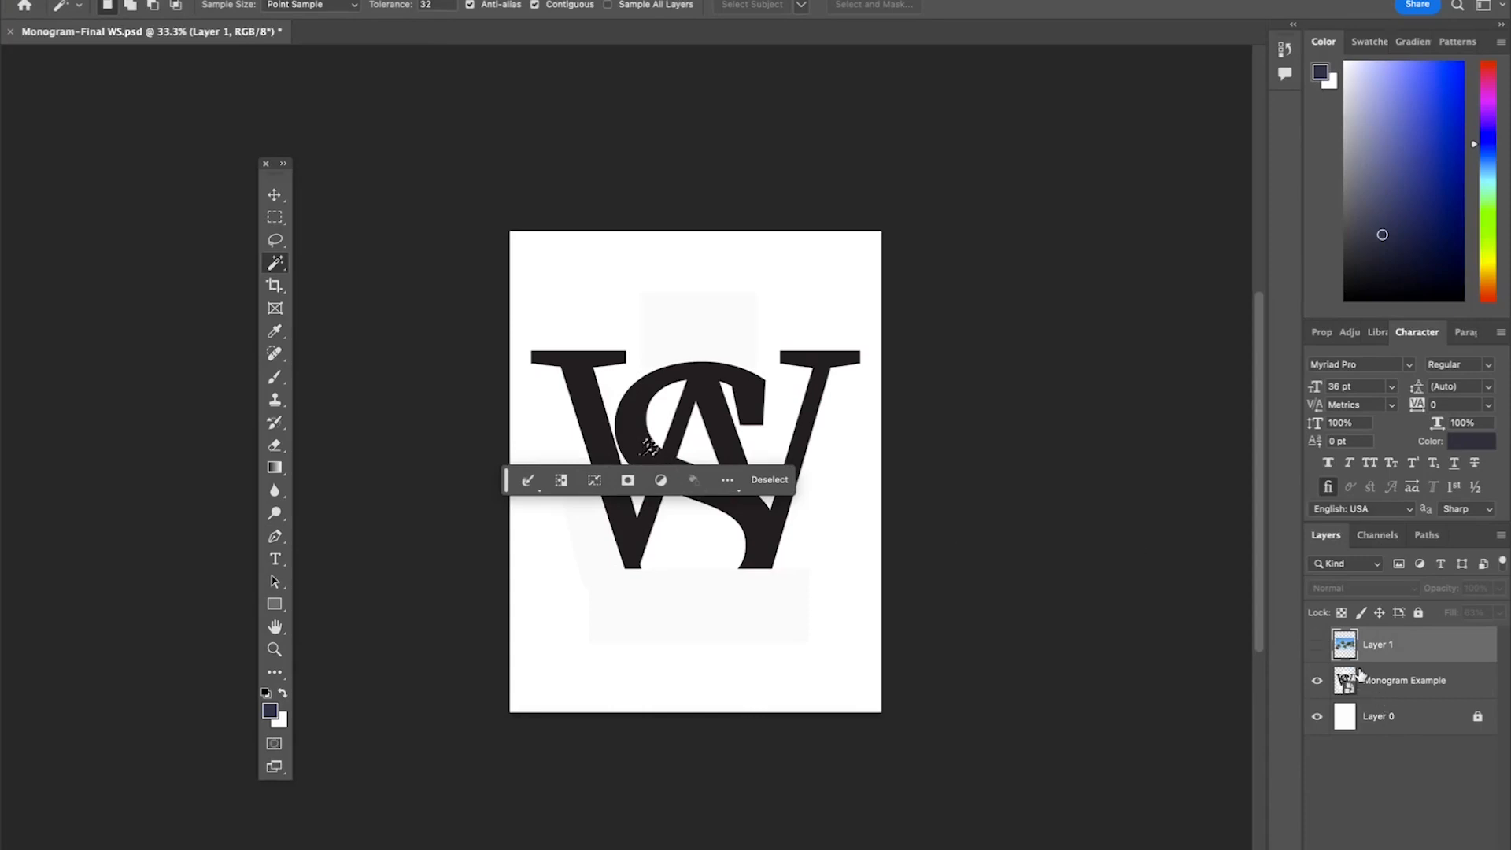
click(1386, 684)
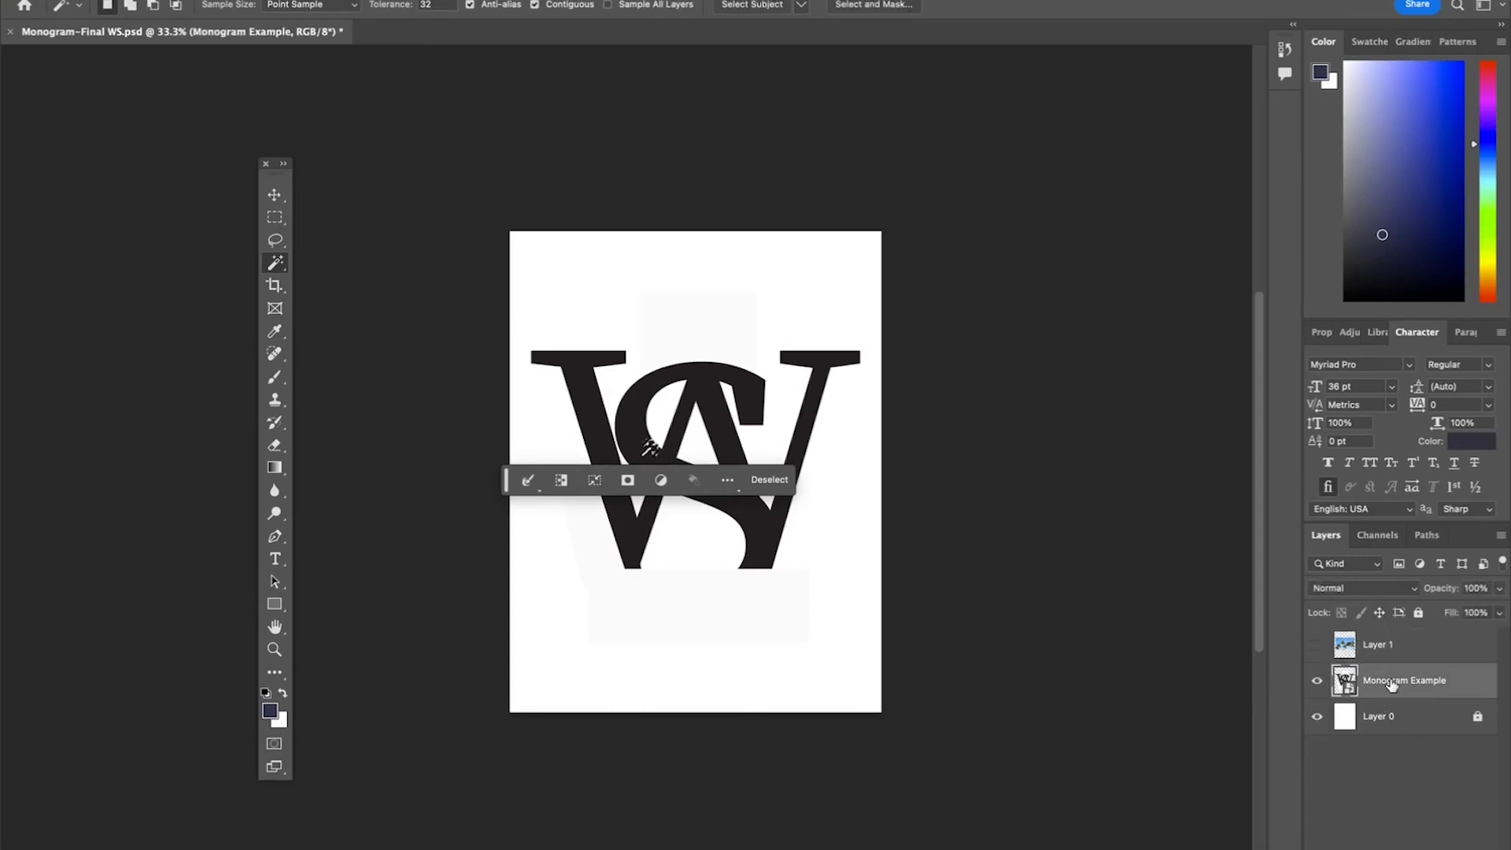
click(634, 431)
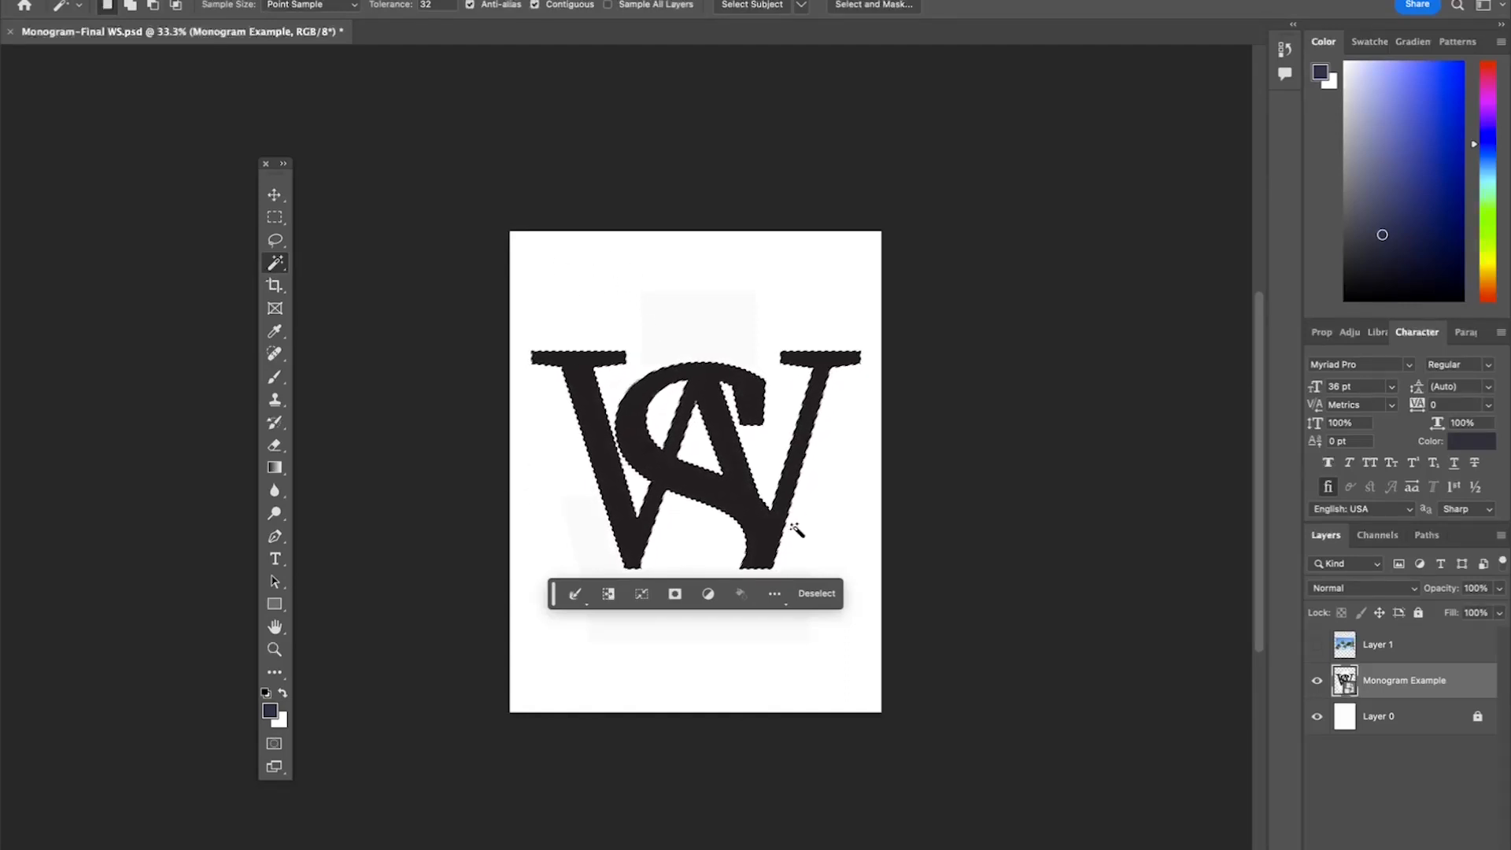
Step: With Layer 1 shown and Monogram Example hidden, invert the selection and delete the photo area outside the letters on Layer 1
click(1317, 644)
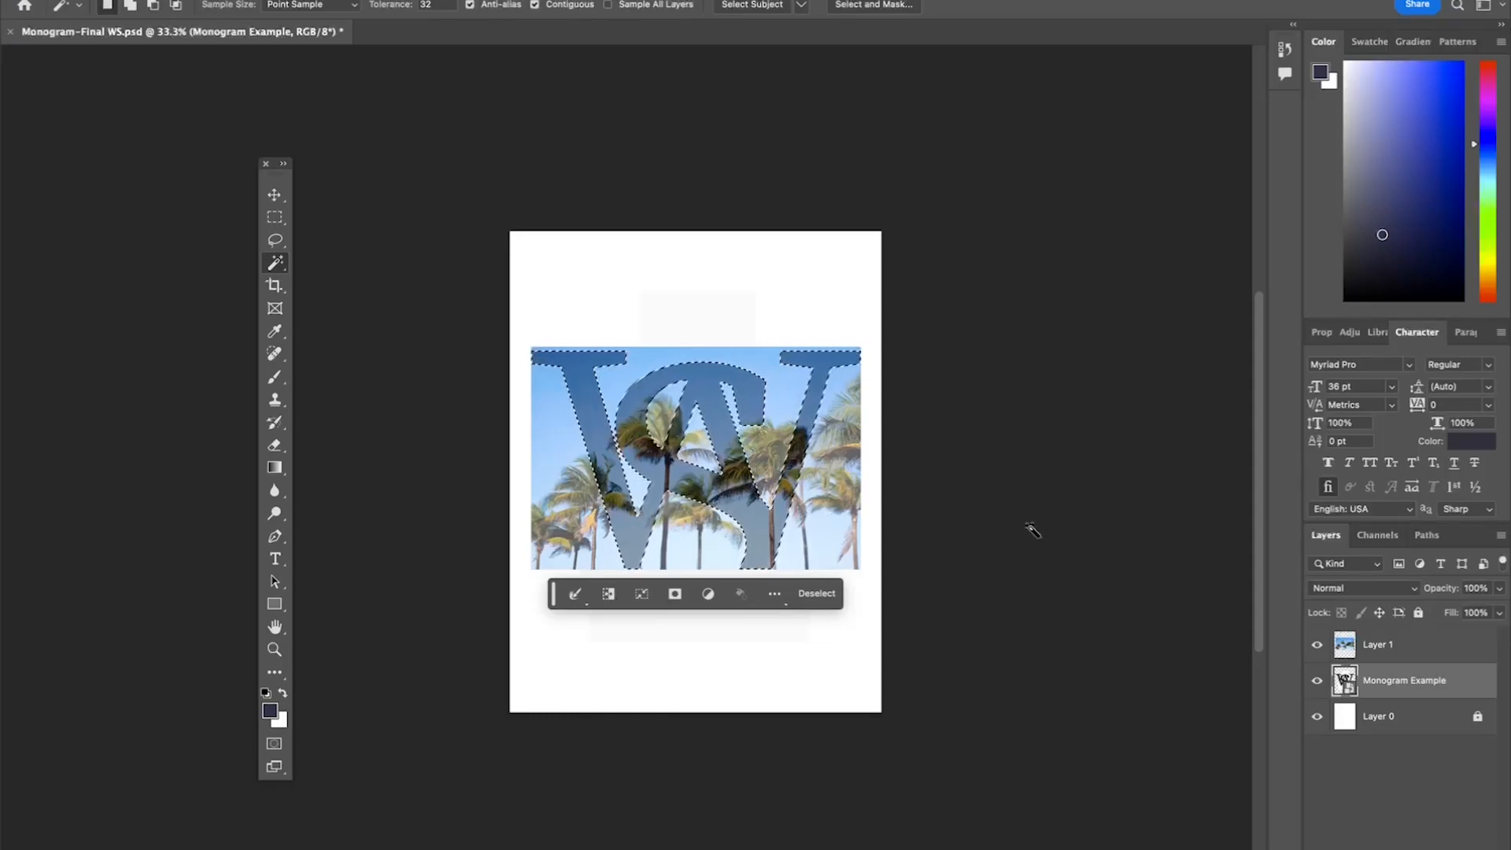
click(1317, 682)
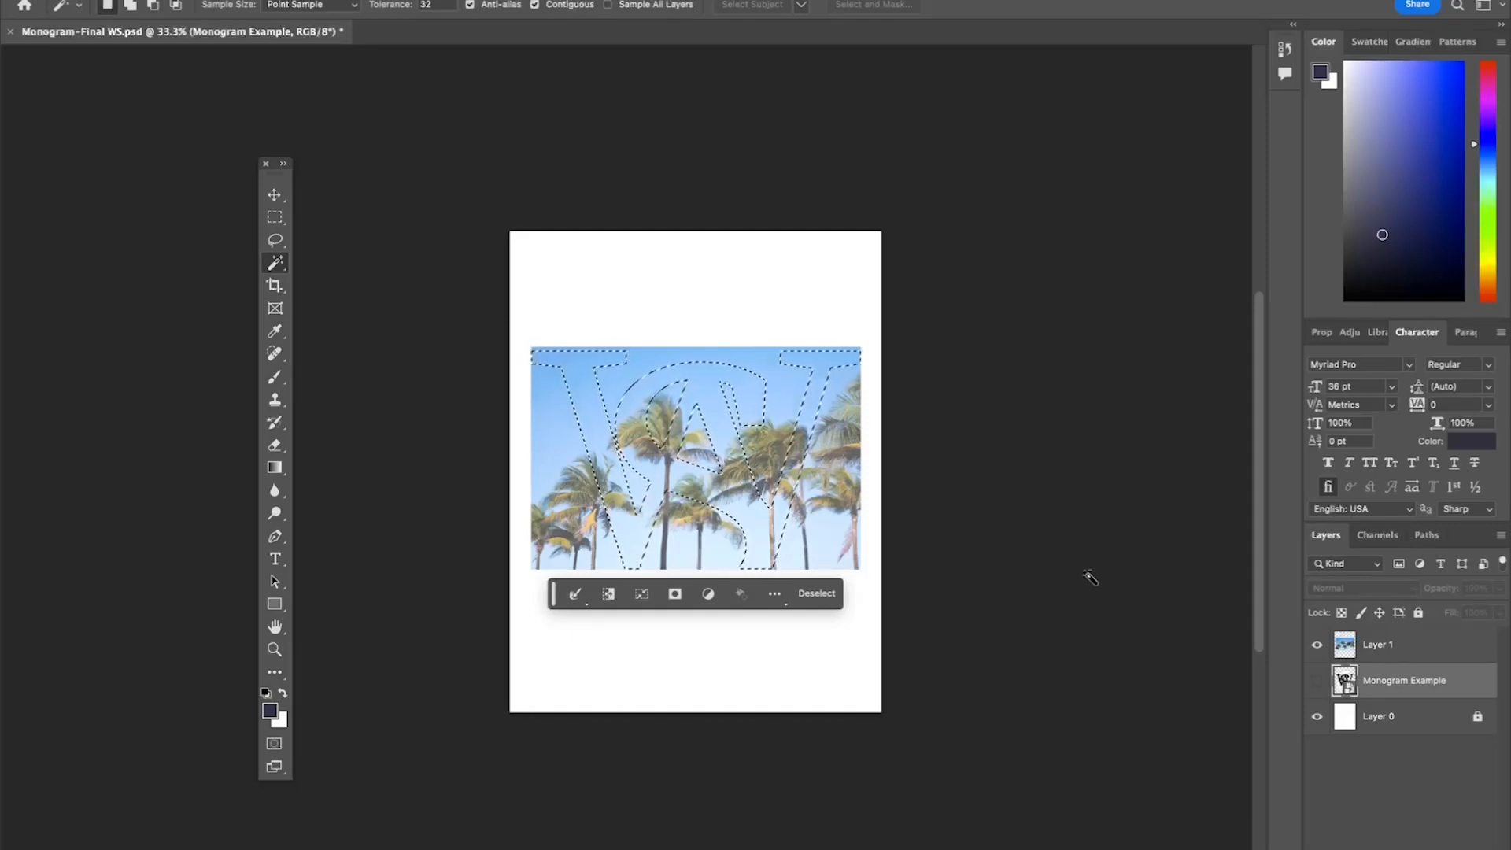
click(1414, 649)
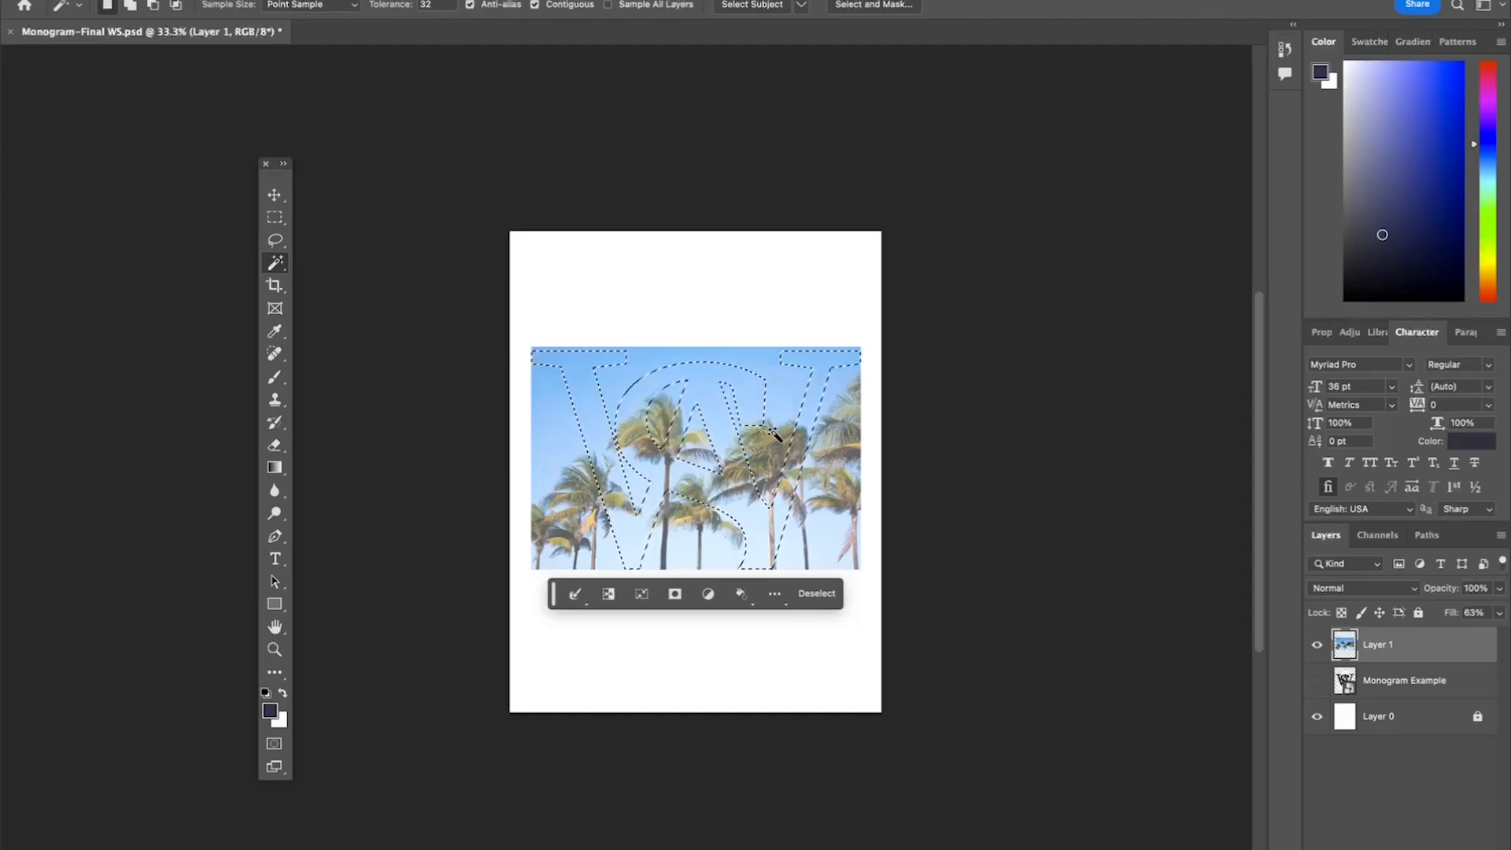
shift+click(770, 539)
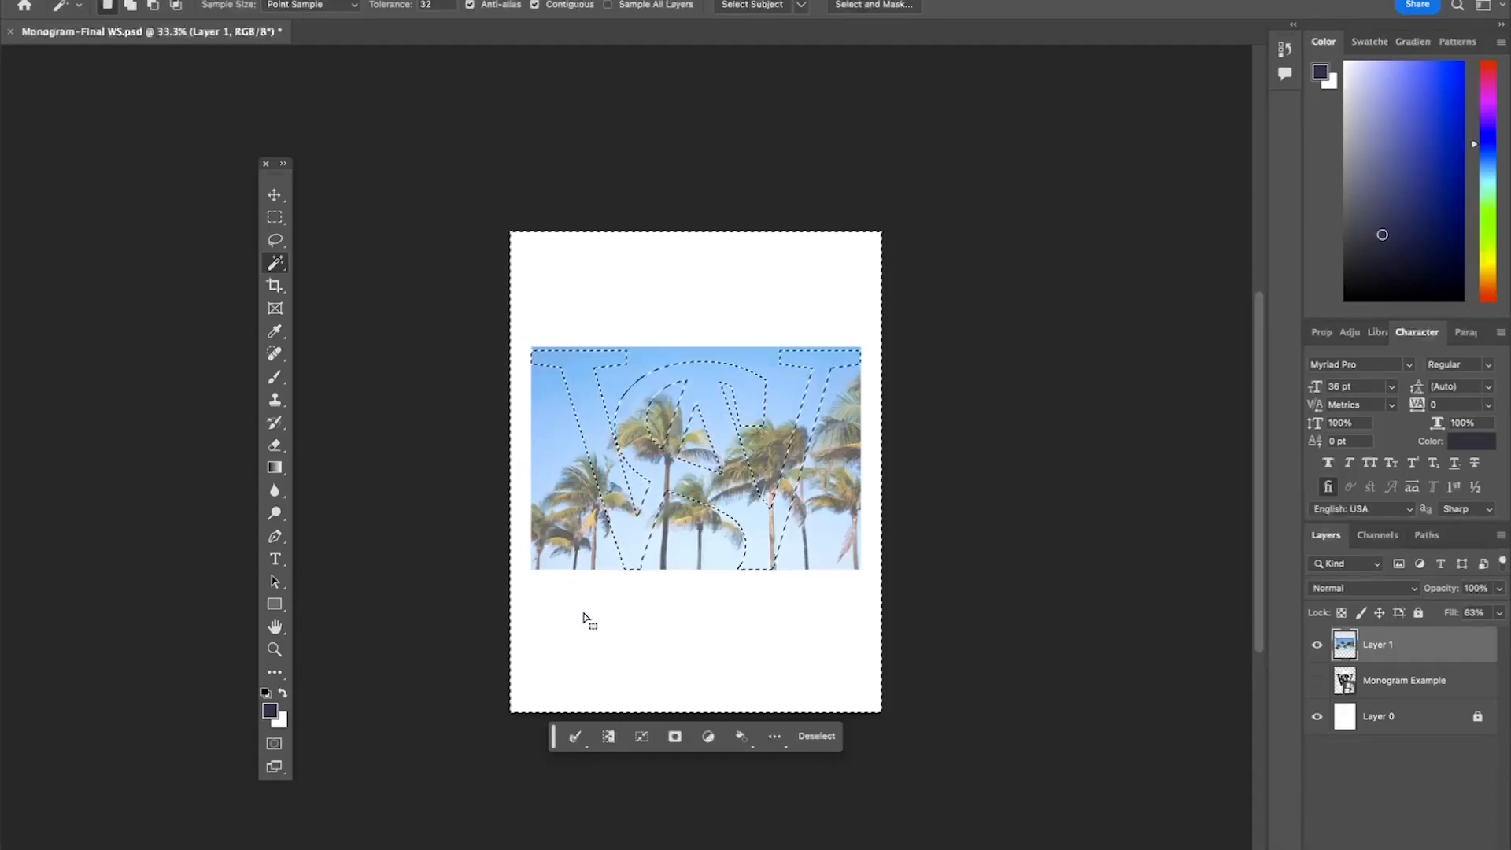
key(Delete)
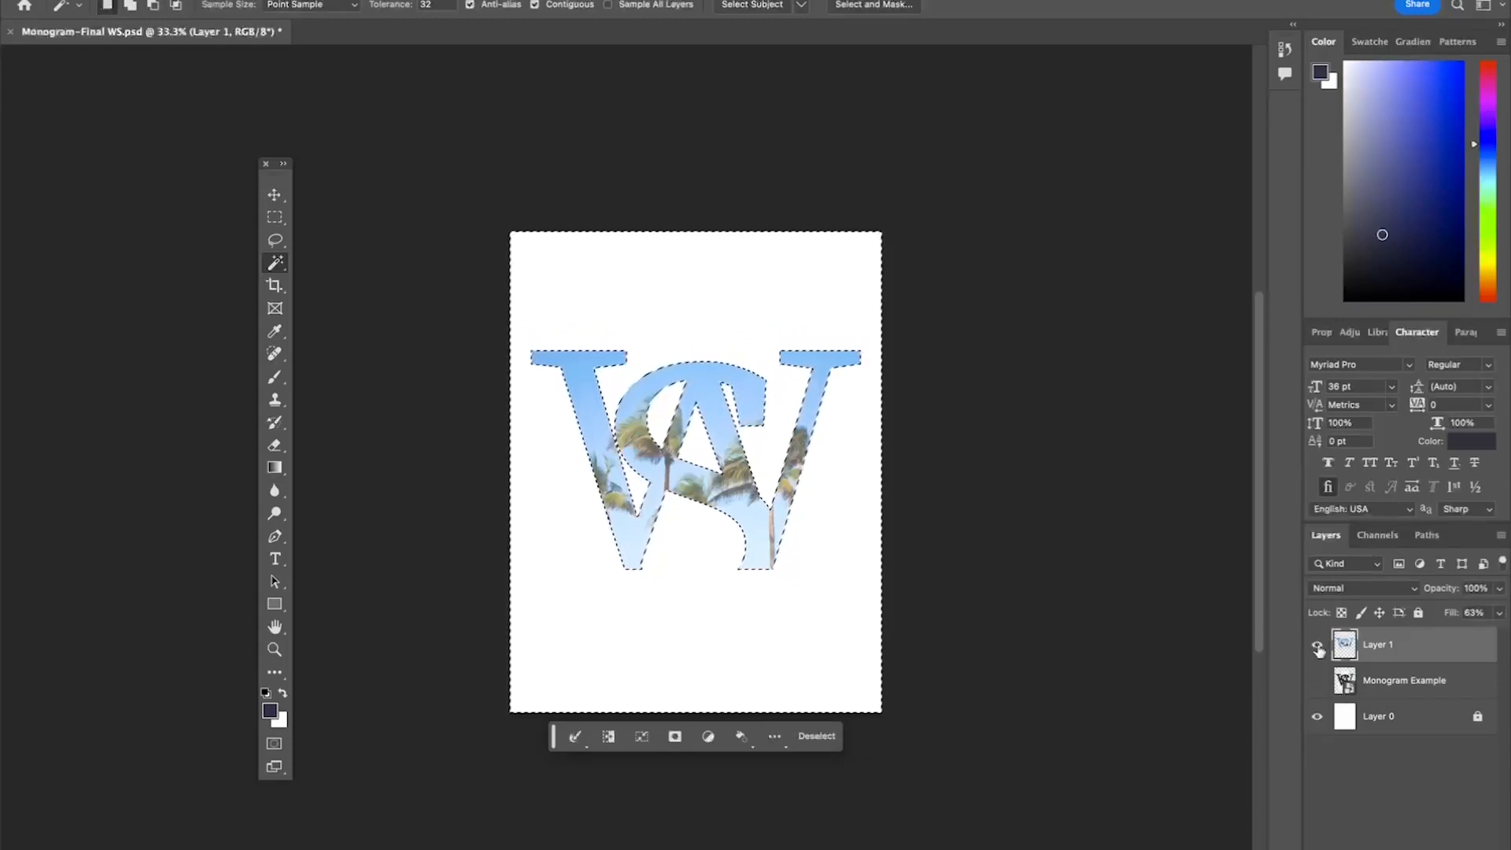
Step: Show the Monogram Example layer again, set Layer 1's fill back to 100%, and clear the selection
click(1318, 682)
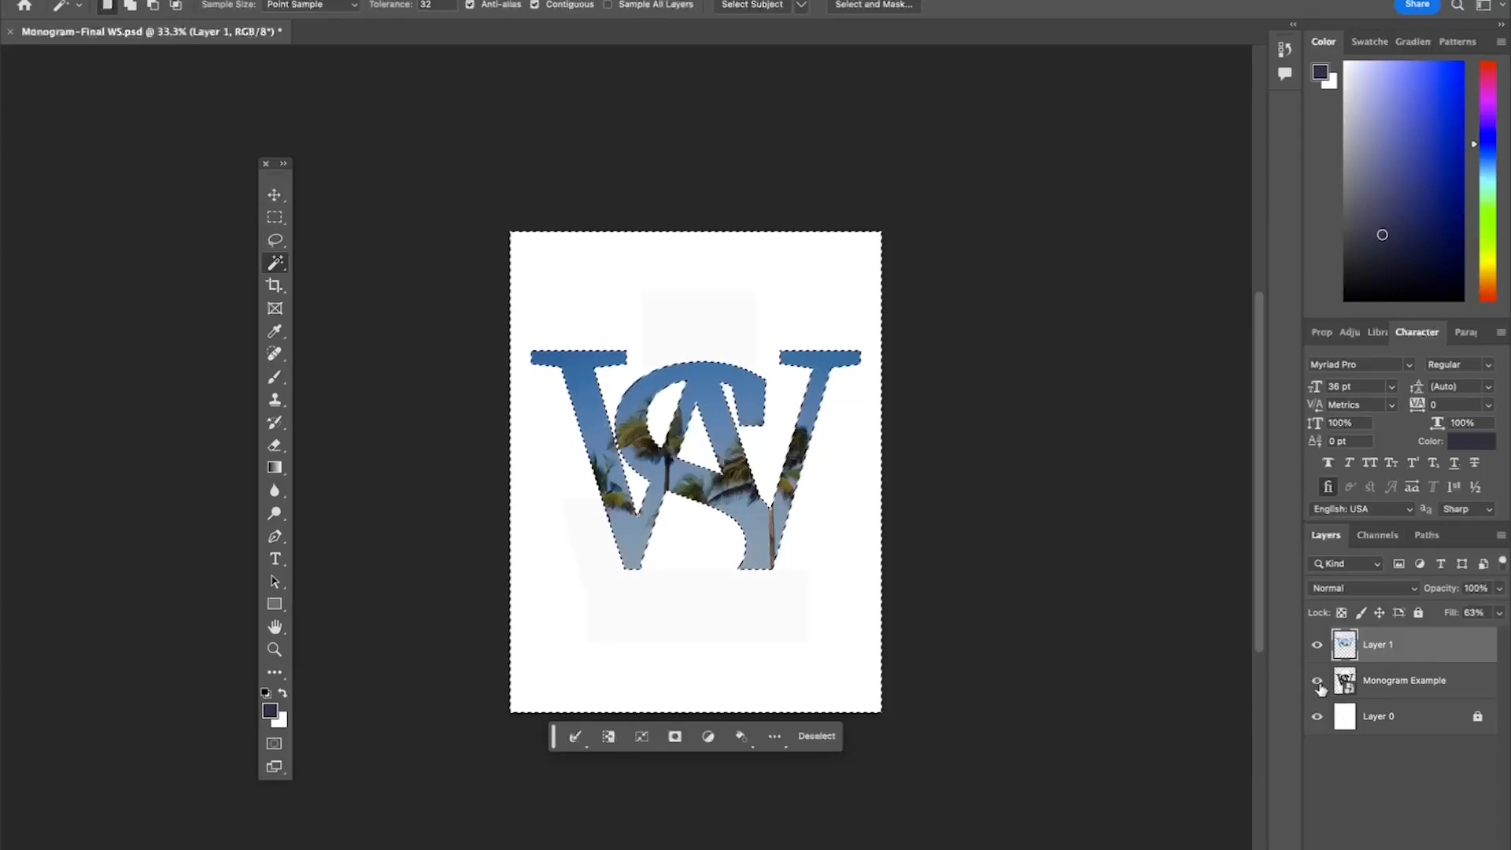
click(1500, 613)
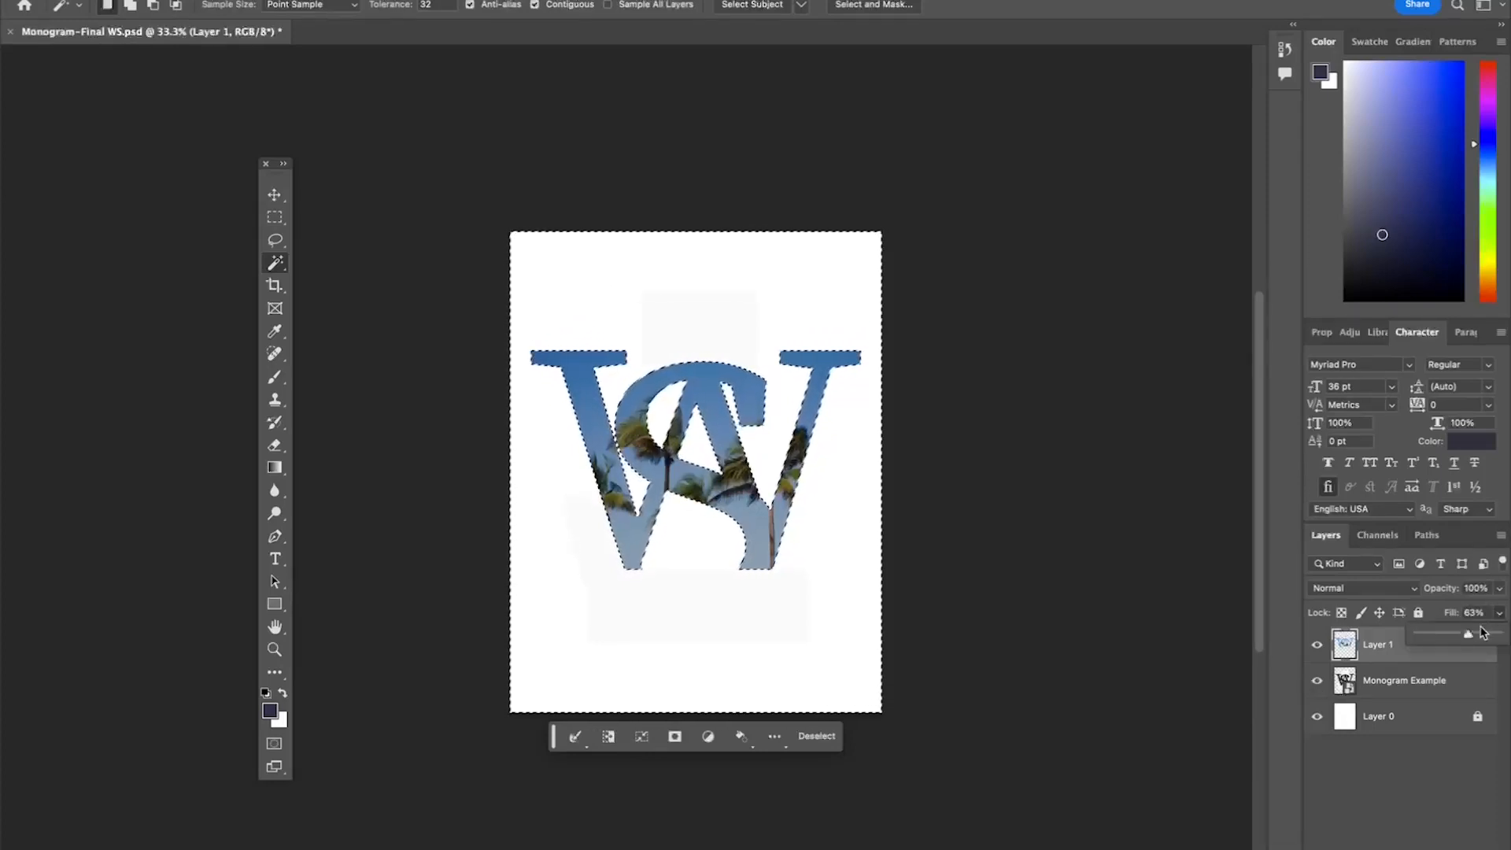
drag(1469, 634, 1500, 634)
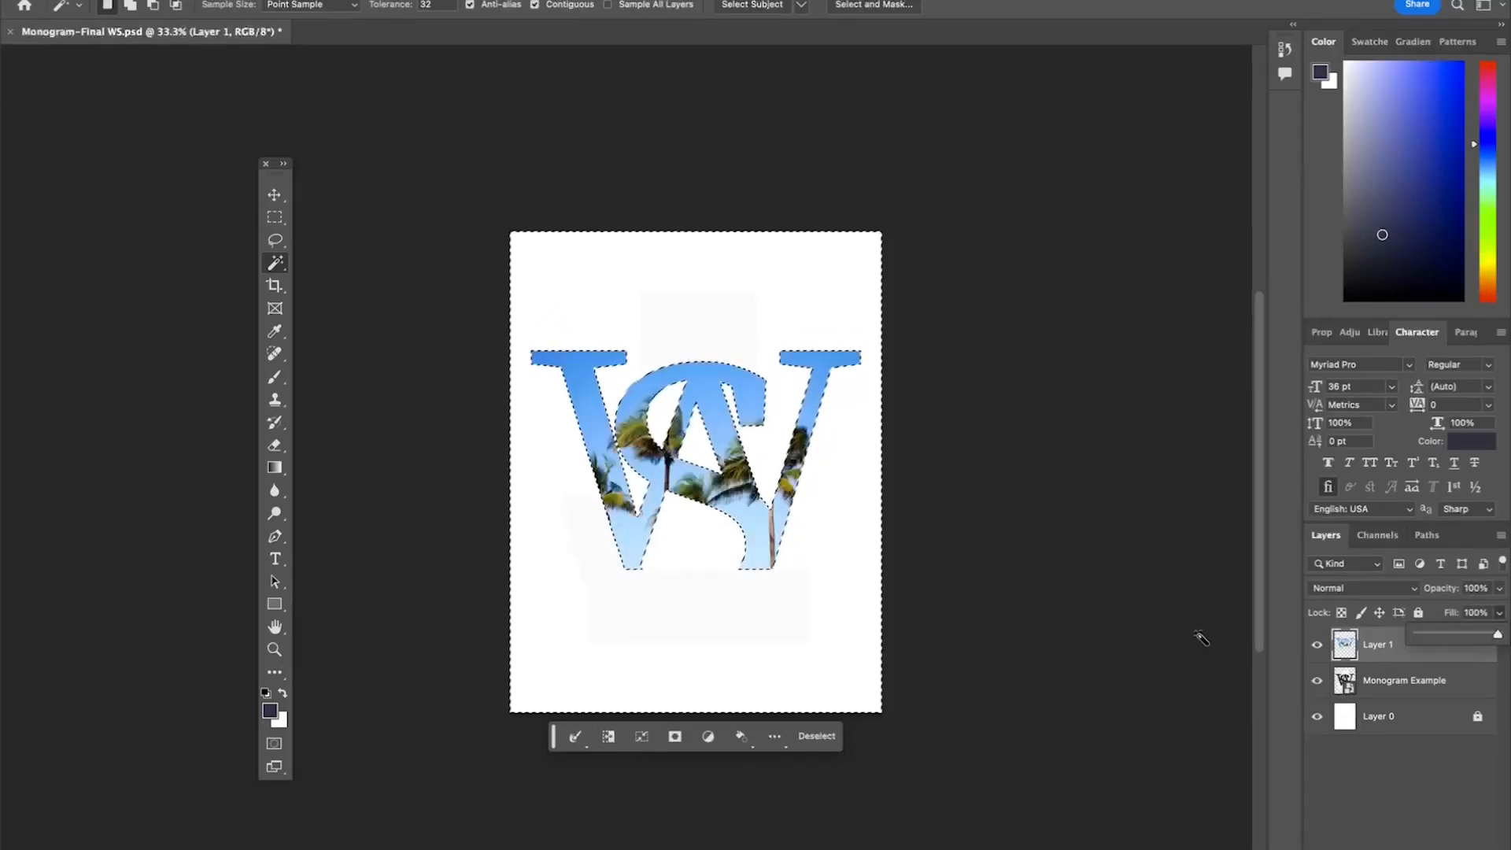
click(1158, 623)
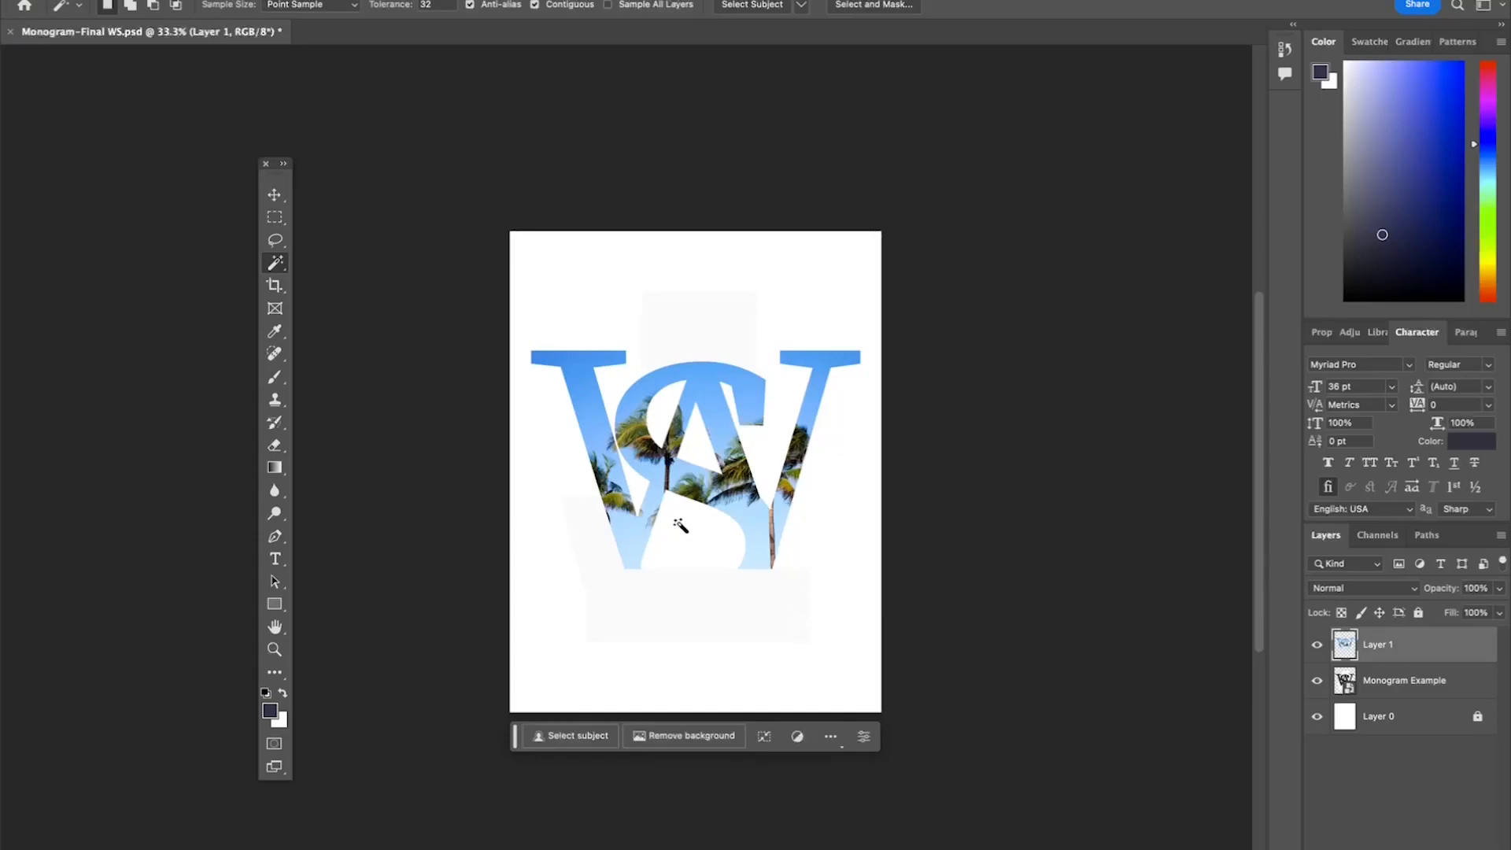